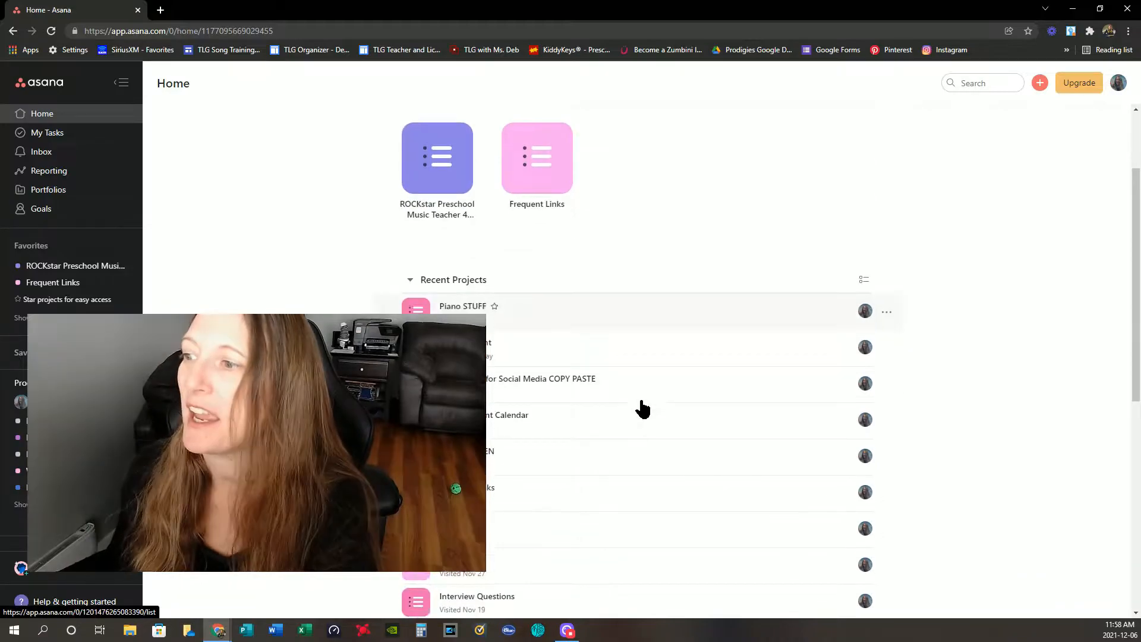
# Step: Look through the recent projects on the home page and open the Content Calendar project
pyautogui.scroll(-2, 632, 388)
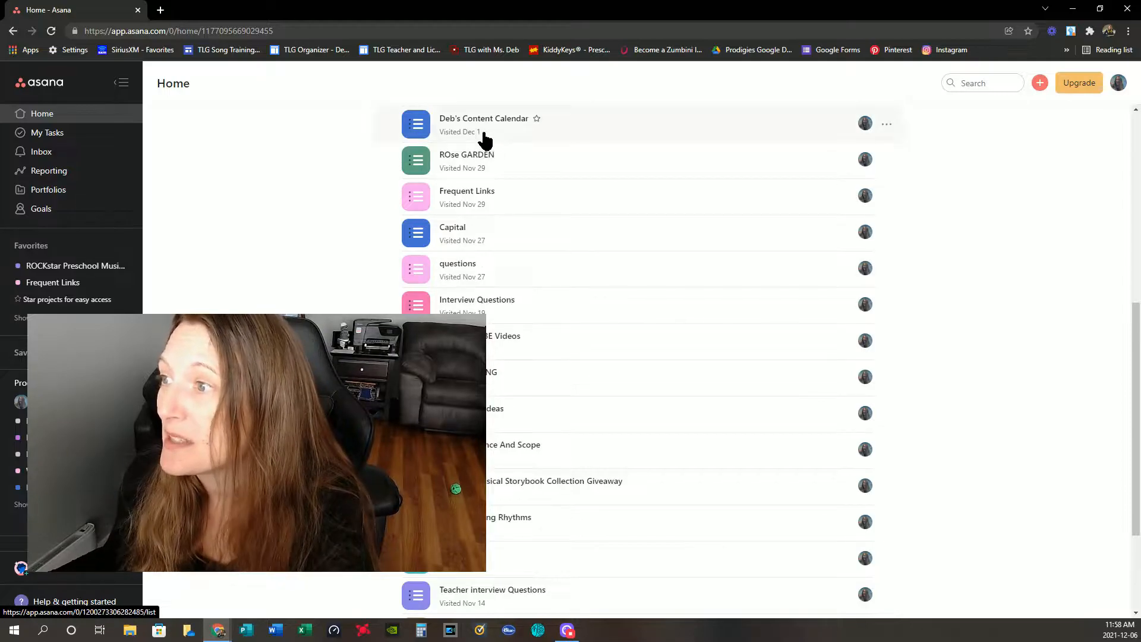
pyautogui.scroll(-3, 470, 333)
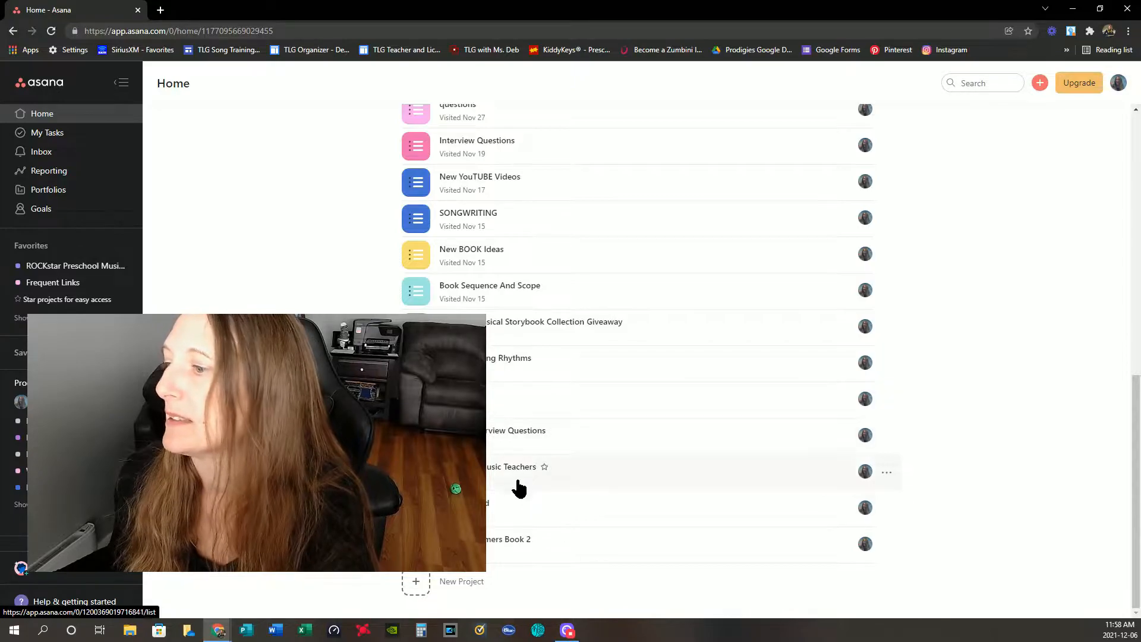
pyautogui.scroll(2, 487, 544)
pyautogui.scroll(1, 488, 548)
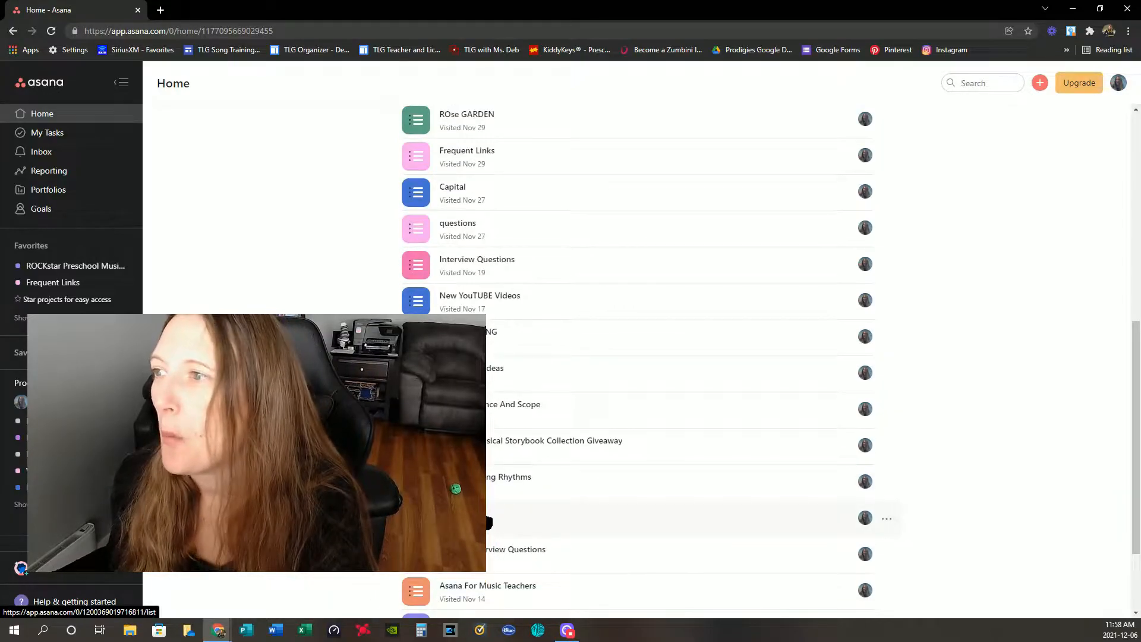
pyautogui.scroll(3, 501, 494)
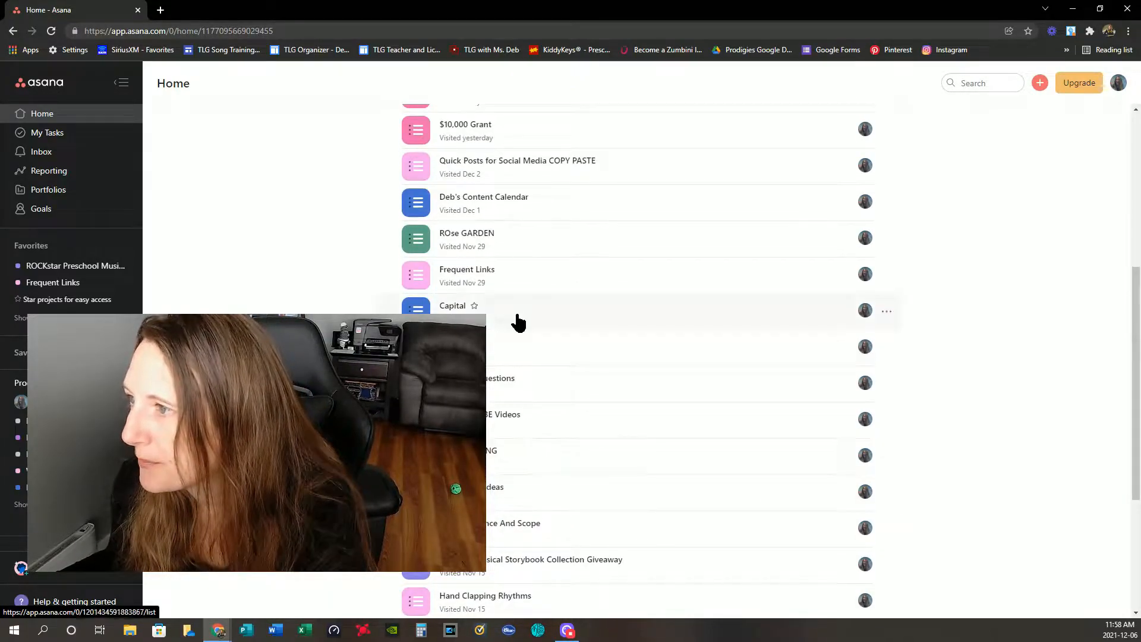
pyautogui.click(485, 200)
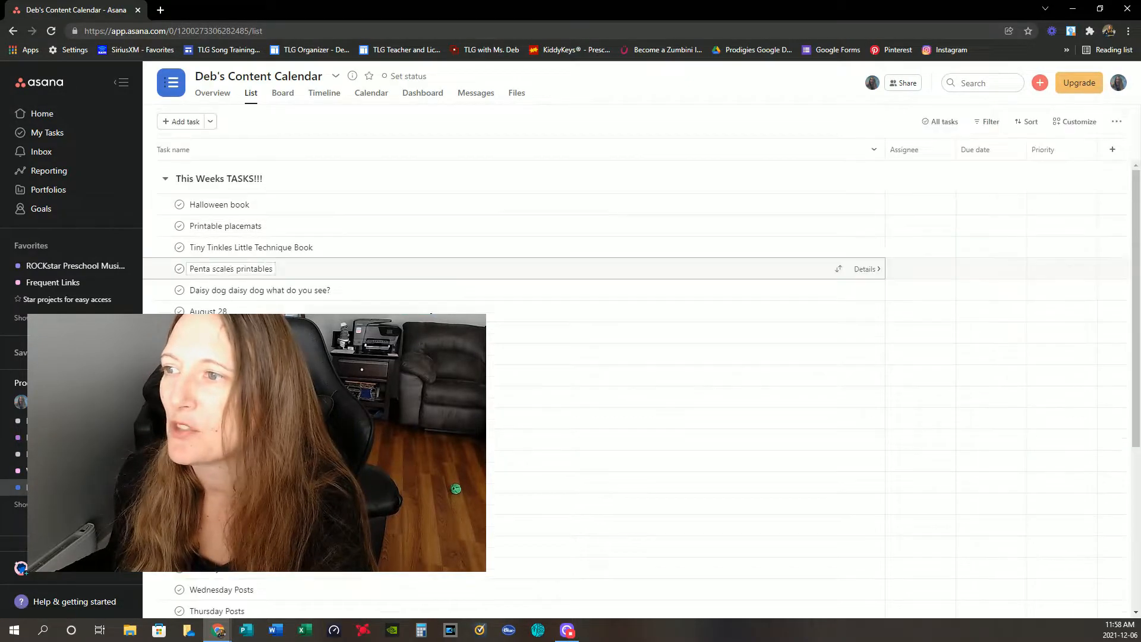
# Step: Look through the content calendar's task sections, from This Weeks TASKS!!! down to Piano Books and Sing Me a Story
pyautogui.scroll(-2, 275, 272)
pyautogui.scroll(-15, 275, 271)
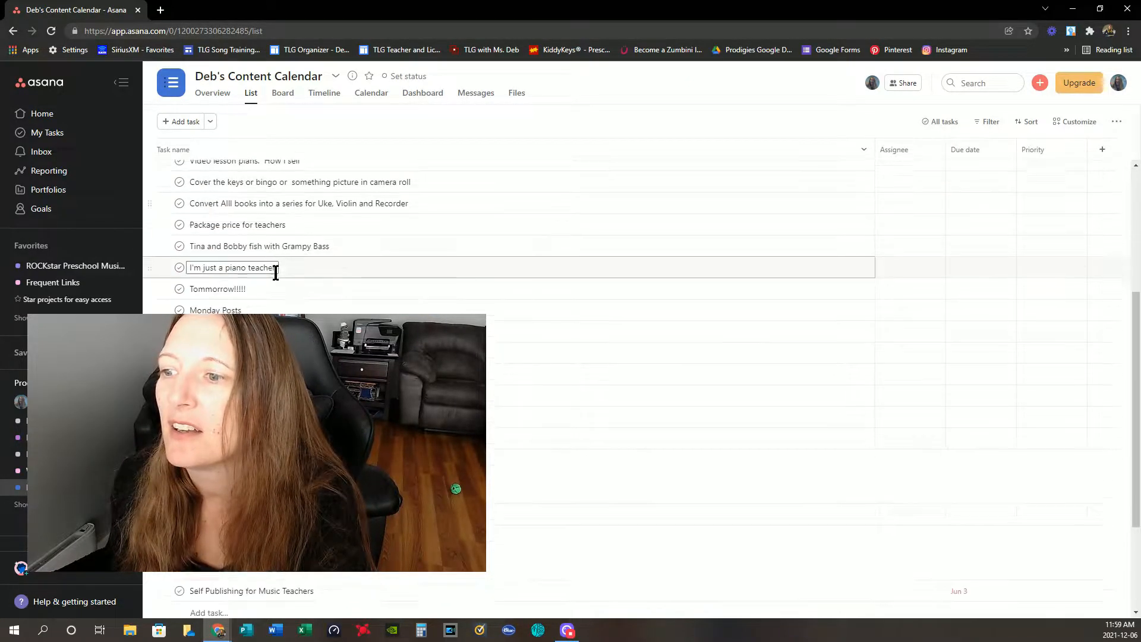
pyautogui.scroll(-15, 275, 272)
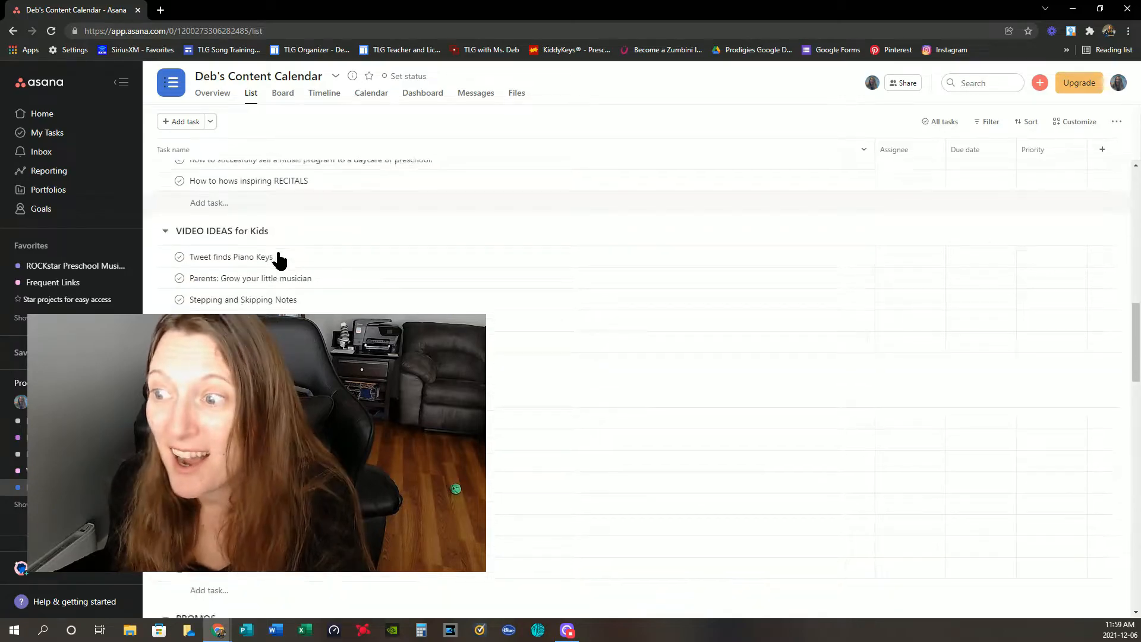
pyautogui.scroll(-15, 280, 259)
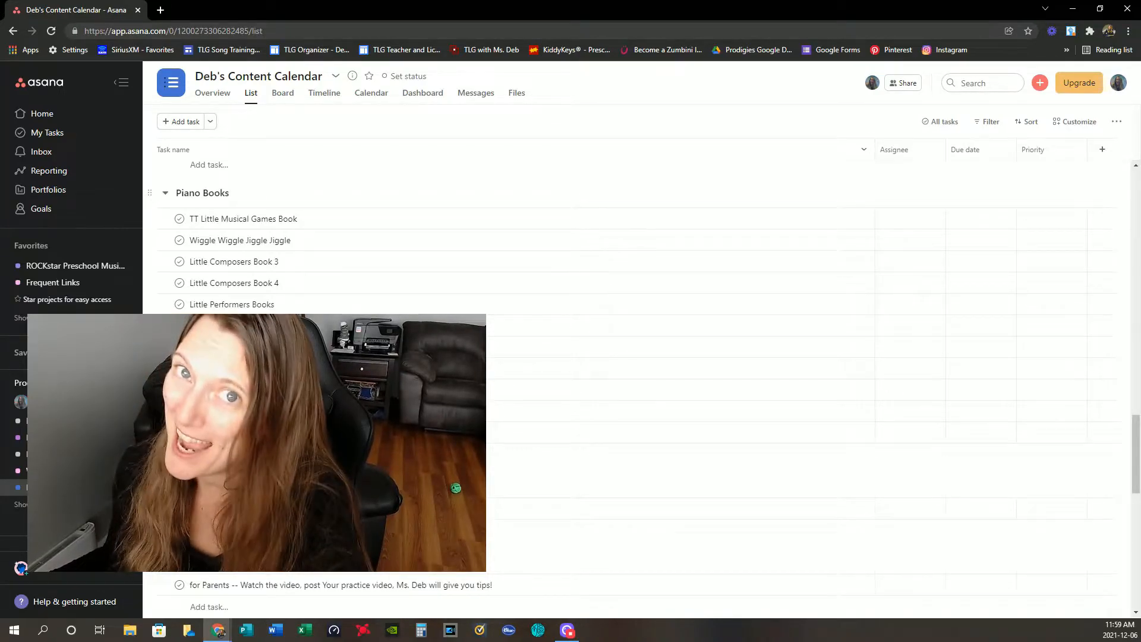
pyautogui.scroll(-1, 263, 294)
pyautogui.scroll(-5, 233, 221)
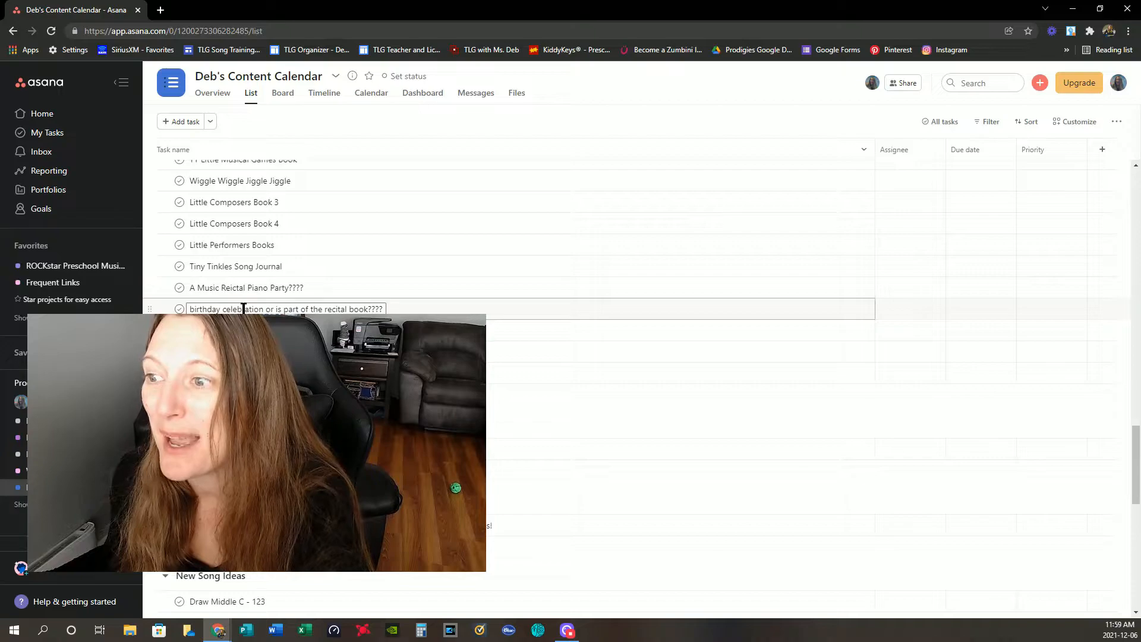
pyautogui.scroll(2, 297, 229)
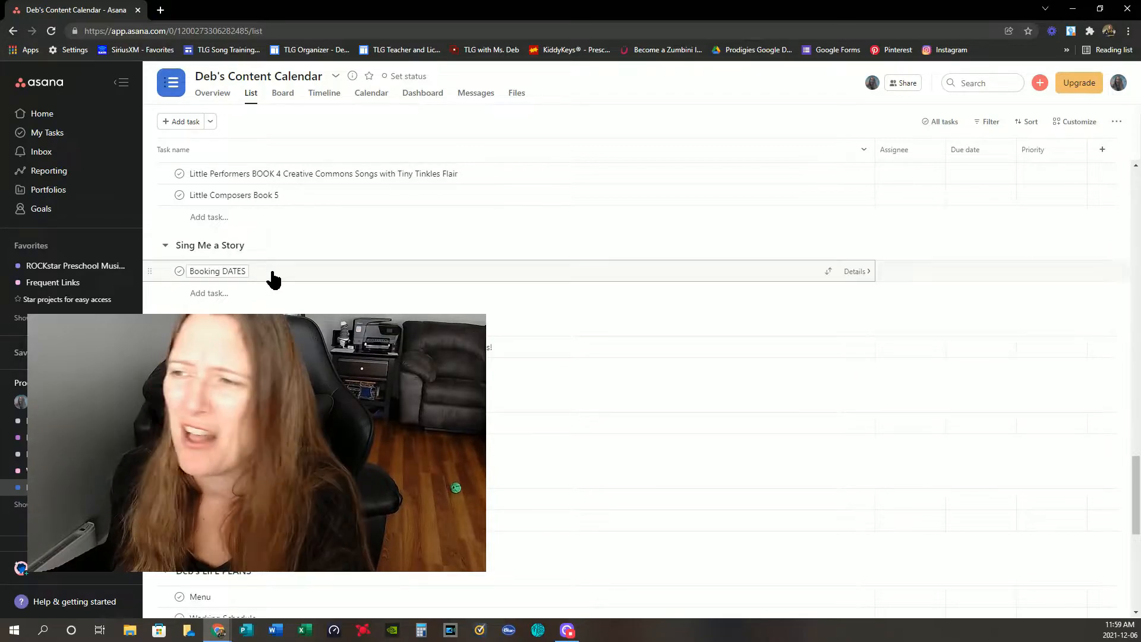
# Step: View the details of the Booking DATES task under Sing Me a Story and of the Menu task under LIFE PLANS
pyautogui.click(280, 277)
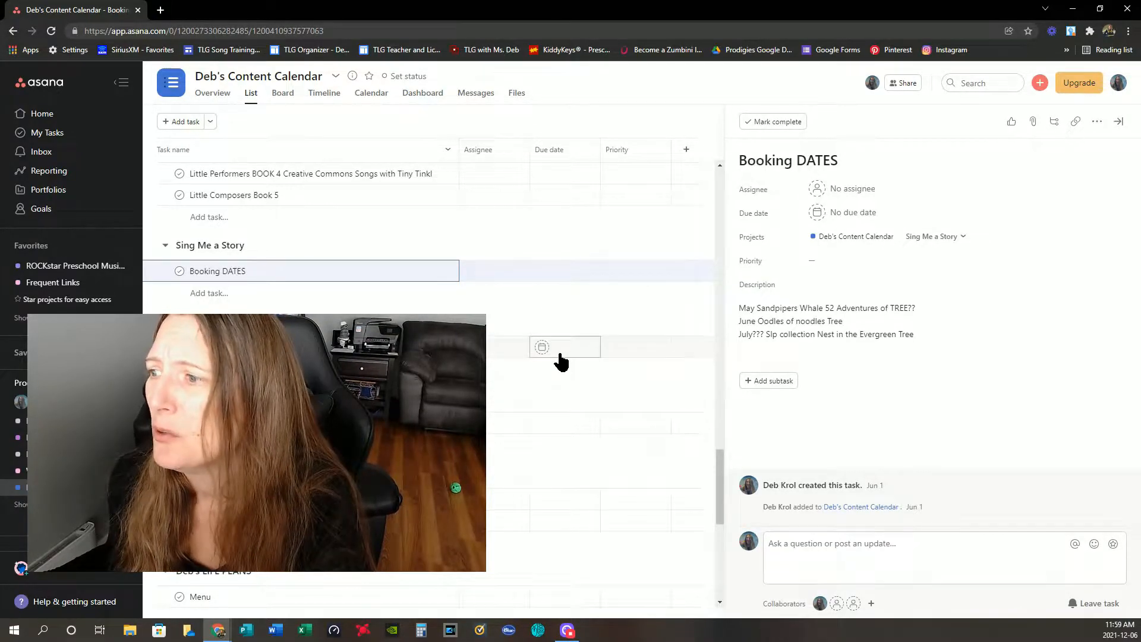
pyautogui.scroll(-5, 555, 359)
pyautogui.click(280, 358)
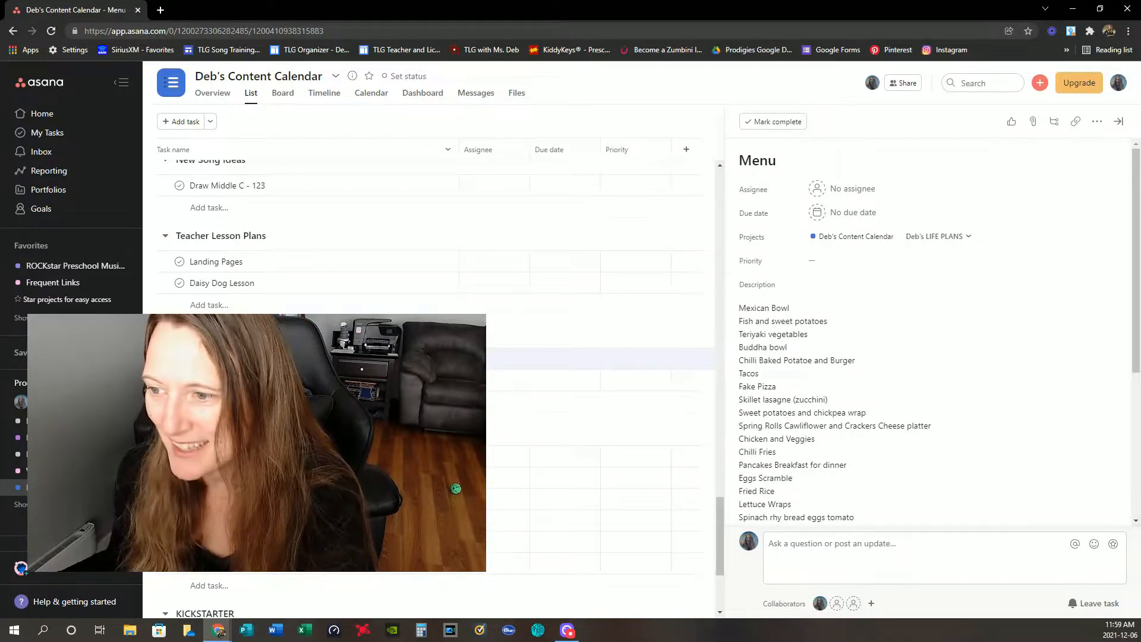
# Step: Review the calendar's remaining sections down to the end of the list, then return to VIDEO IDEAS for Kids
pyautogui.scroll(-2, 427, 380)
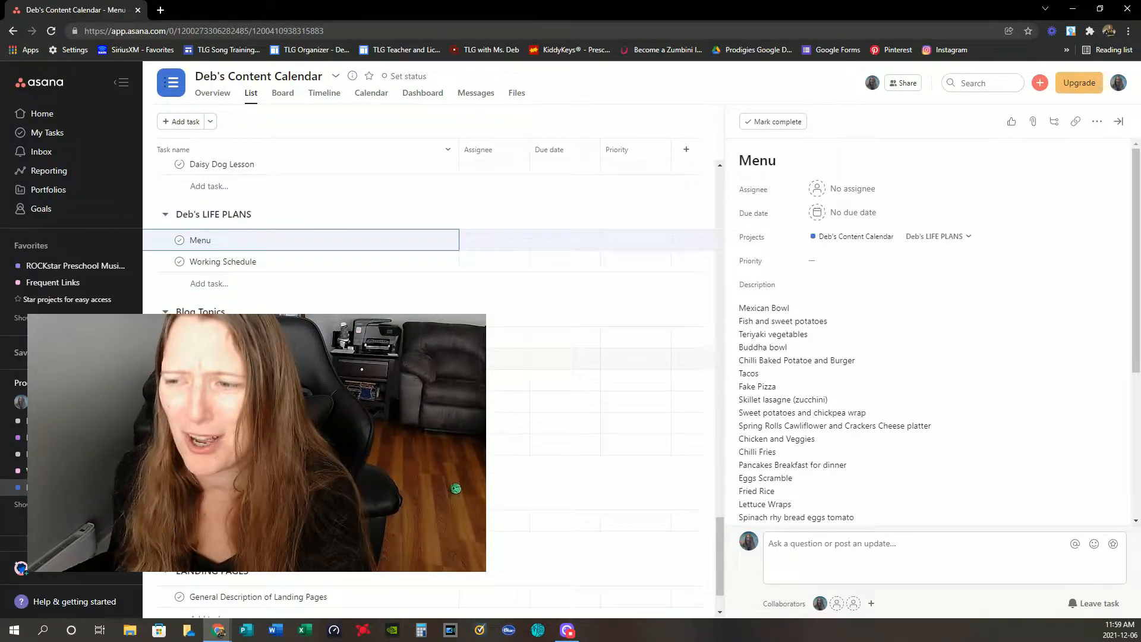
pyautogui.scroll(-1, 428, 380)
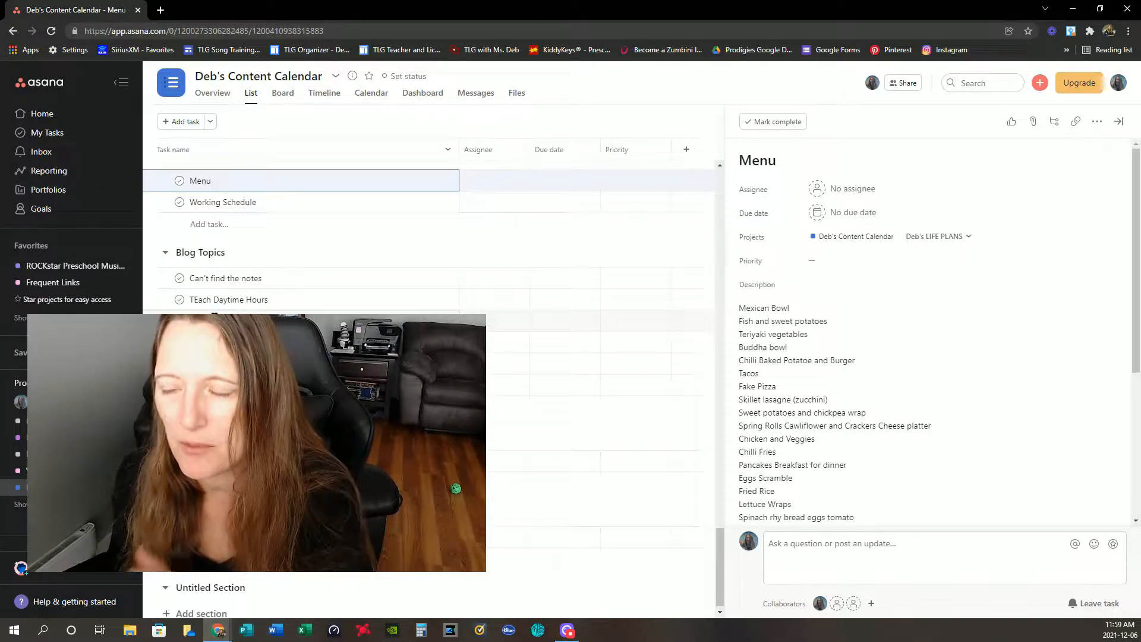
pyautogui.scroll(-1, 216, 315)
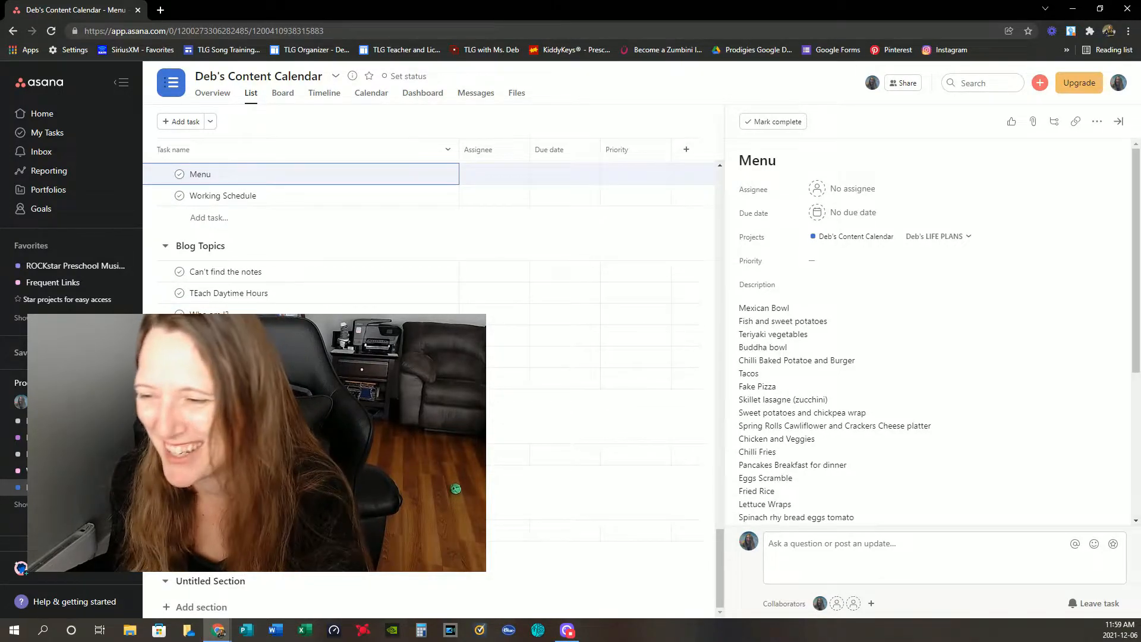
pyautogui.scroll(12, 244, 232)
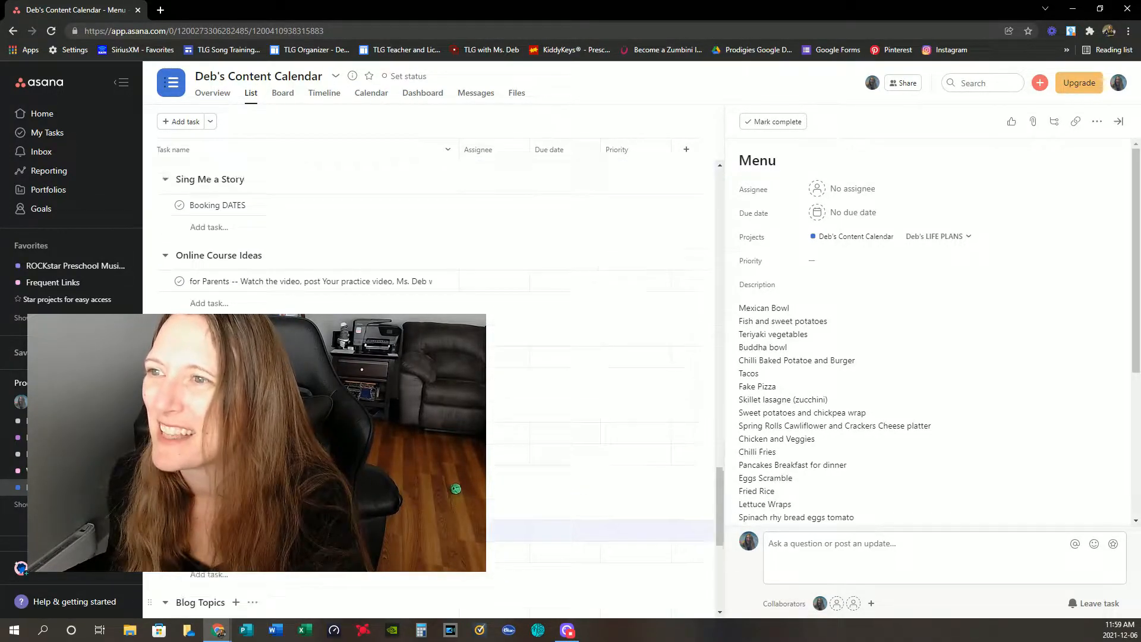
pyautogui.scroll(5, 243, 231)
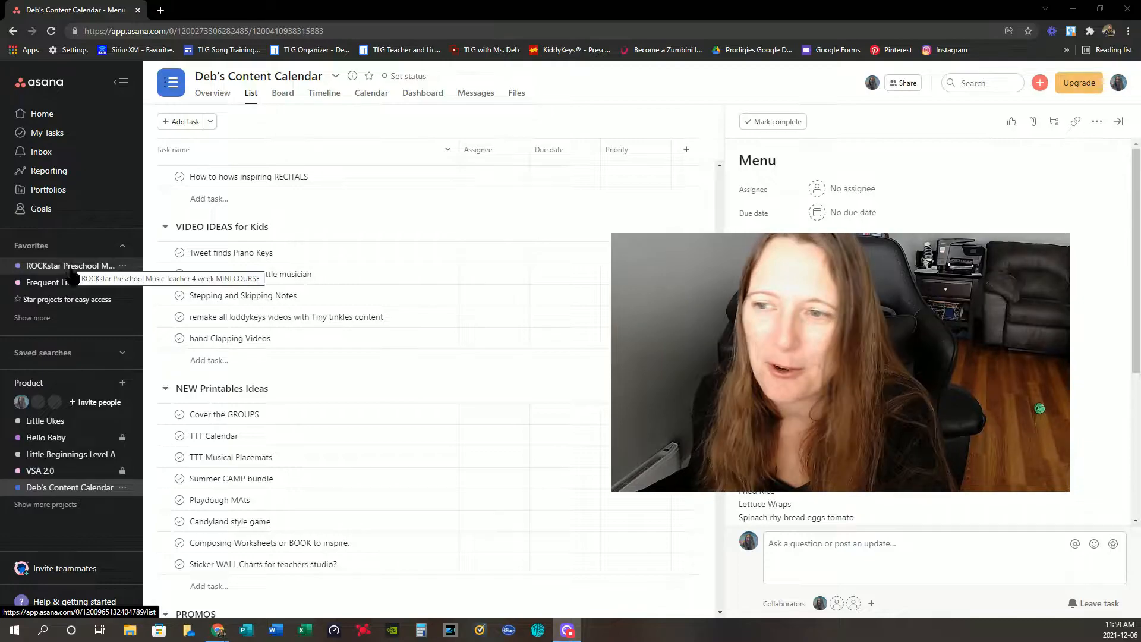
# Step: Expand the Product team's full project list, browse it, and open the Frequent Links project
pyautogui.click(45, 504)
pyautogui.scroll(-4, 59, 380)
pyautogui.scroll(-4, 59, 380)
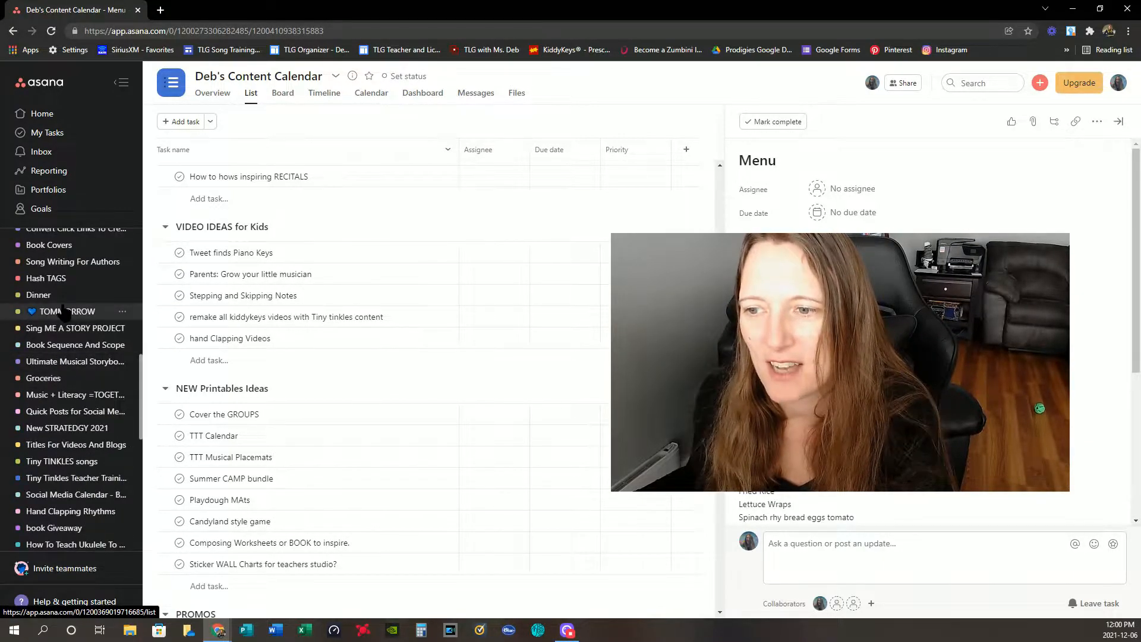
pyautogui.scroll(-3, 65, 337)
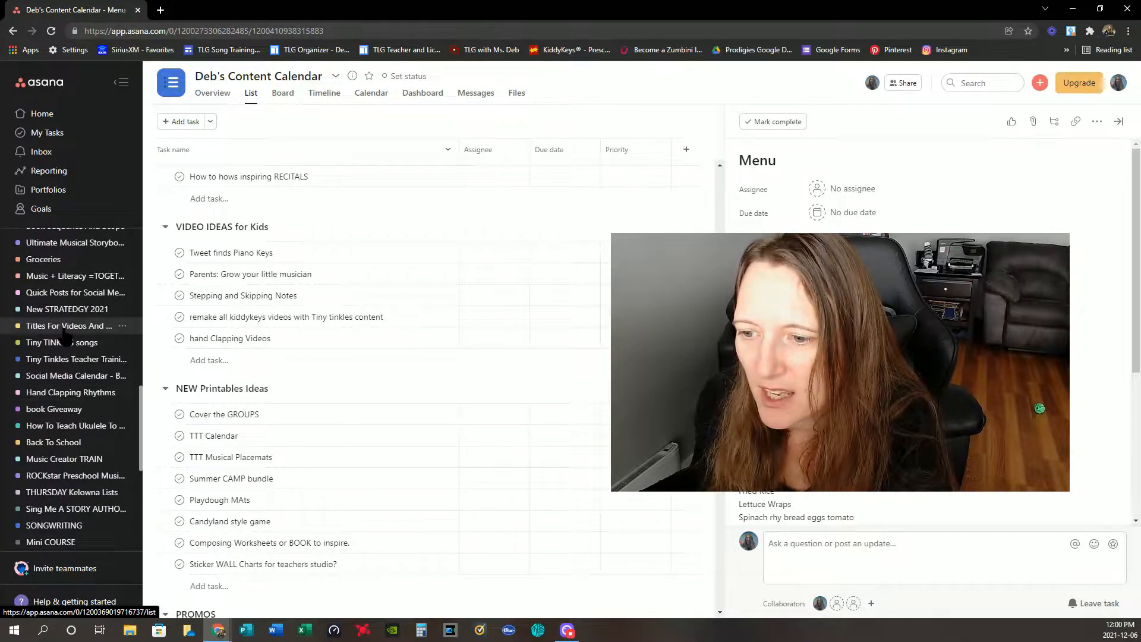
pyautogui.scroll(-1, 65, 338)
pyautogui.scroll(3, 66, 337)
pyautogui.scroll(3, 65, 338)
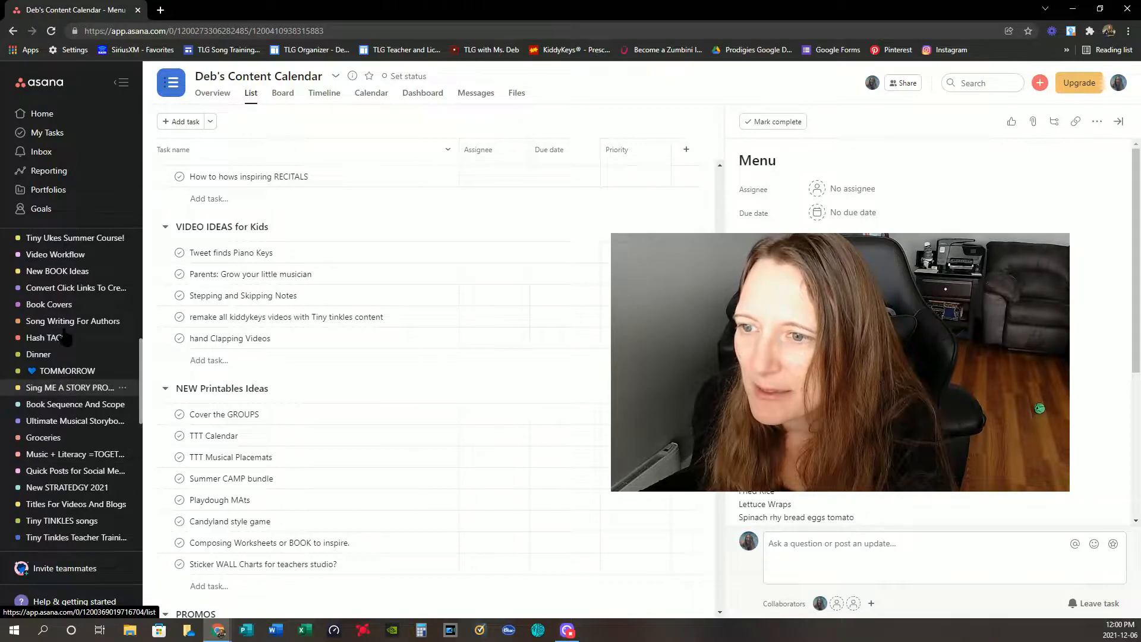
pyautogui.scroll(3, 65, 338)
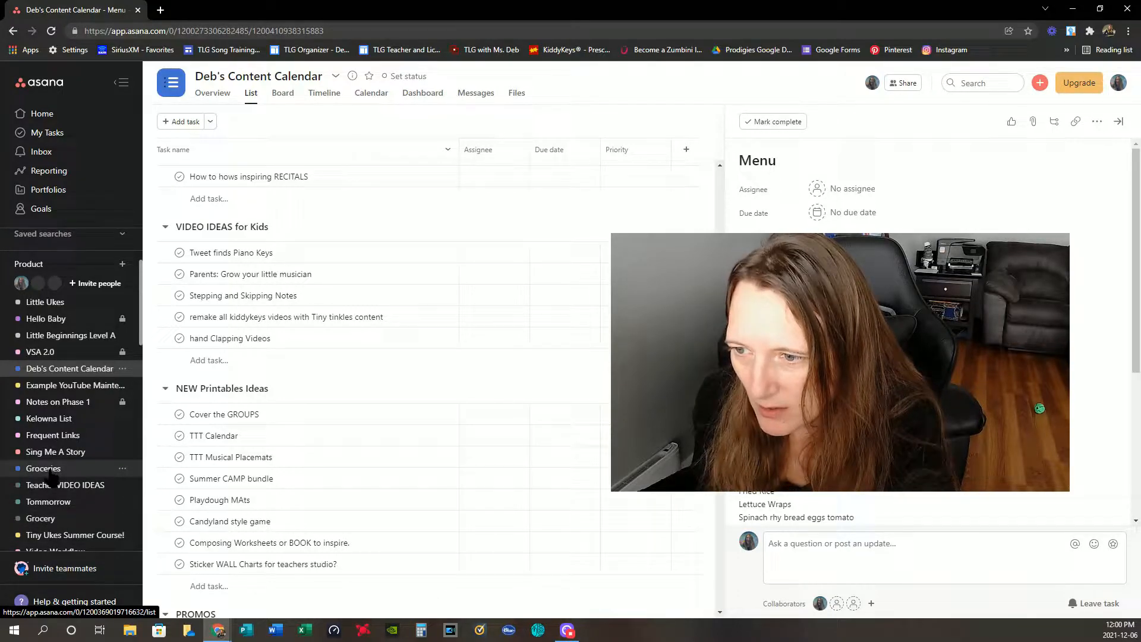
pyautogui.scroll(-1, 52, 475)
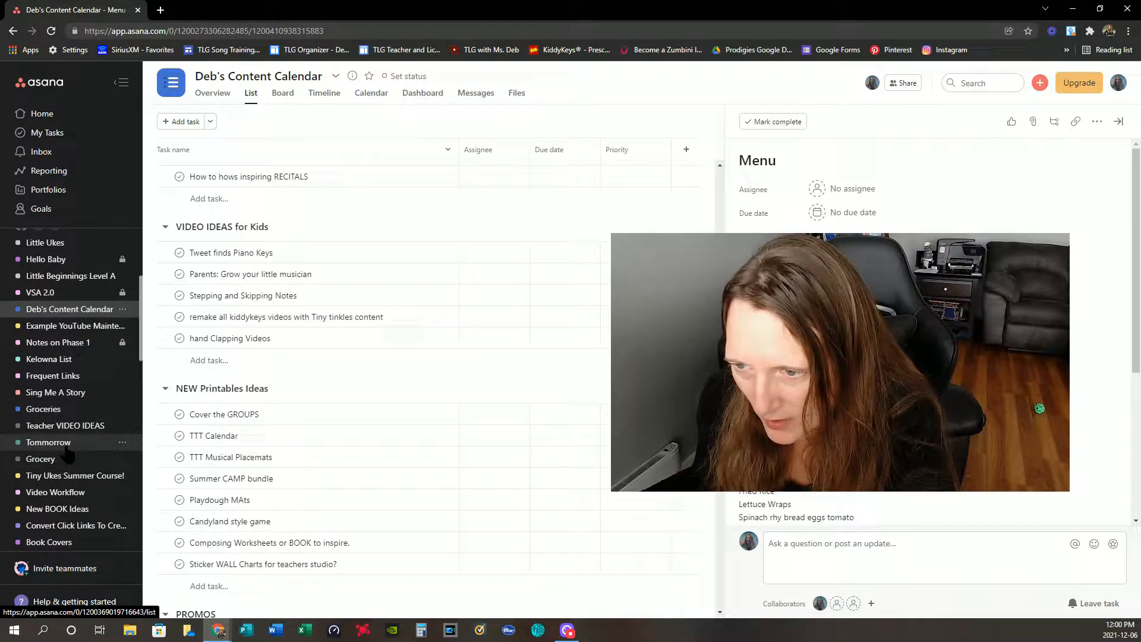
pyautogui.click(71, 380)
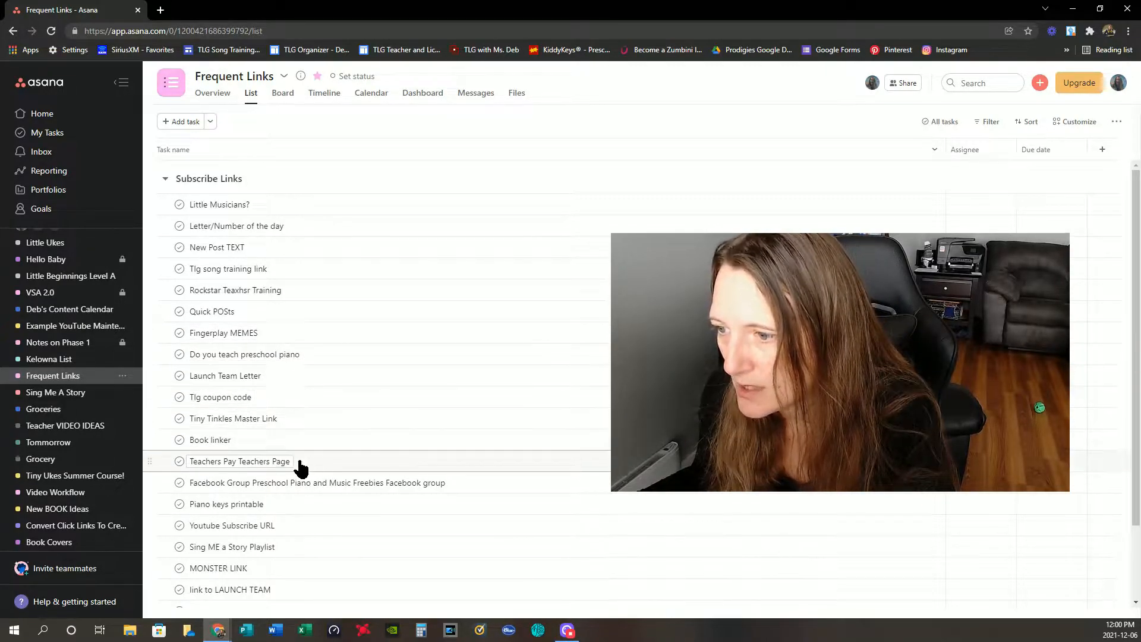
# Step: Open the Teachers Pay Teachers Page task and copy the store link from its description
pyautogui.click(329, 467)
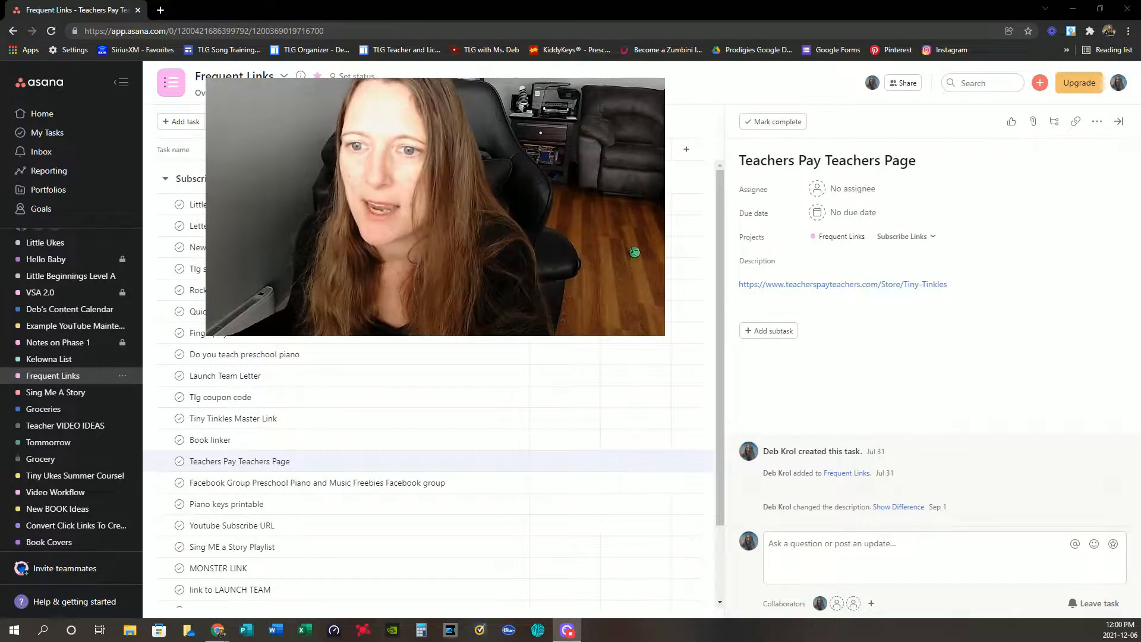
pyautogui.click(973, 279)
pyautogui.moveTo(973, 280); pyautogui.dragTo(720, 280)
pyautogui.rightClick(767, 284)
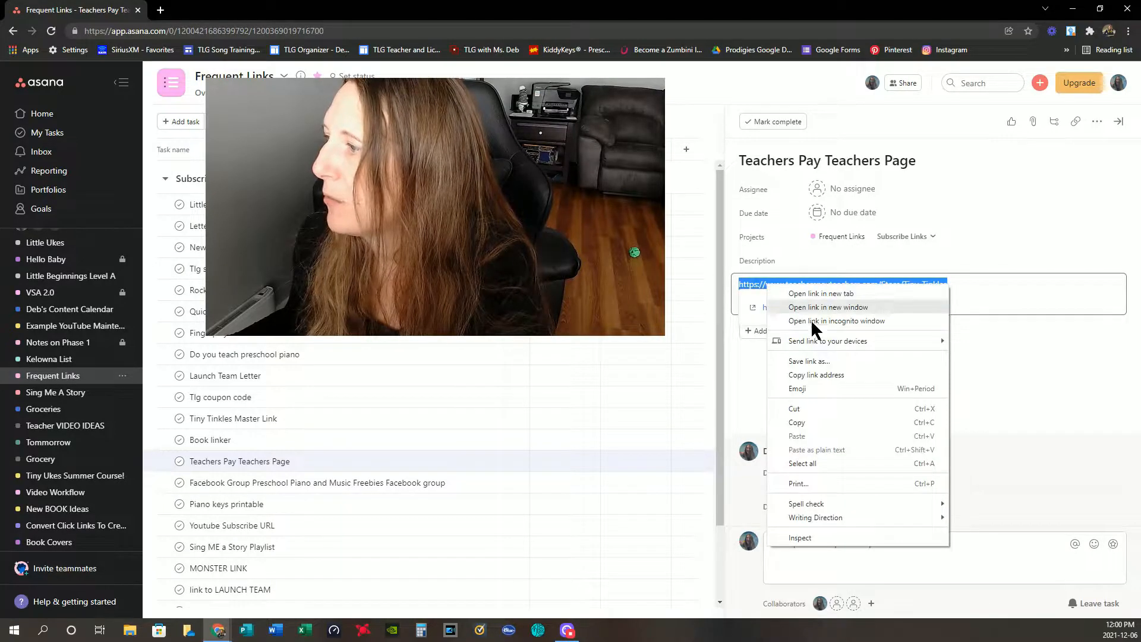
pyautogui.click(814, 423)
# Step: Load the copied Teachers Pay Teachers store link in a new browser tab
pyautogui.click(160, 10)
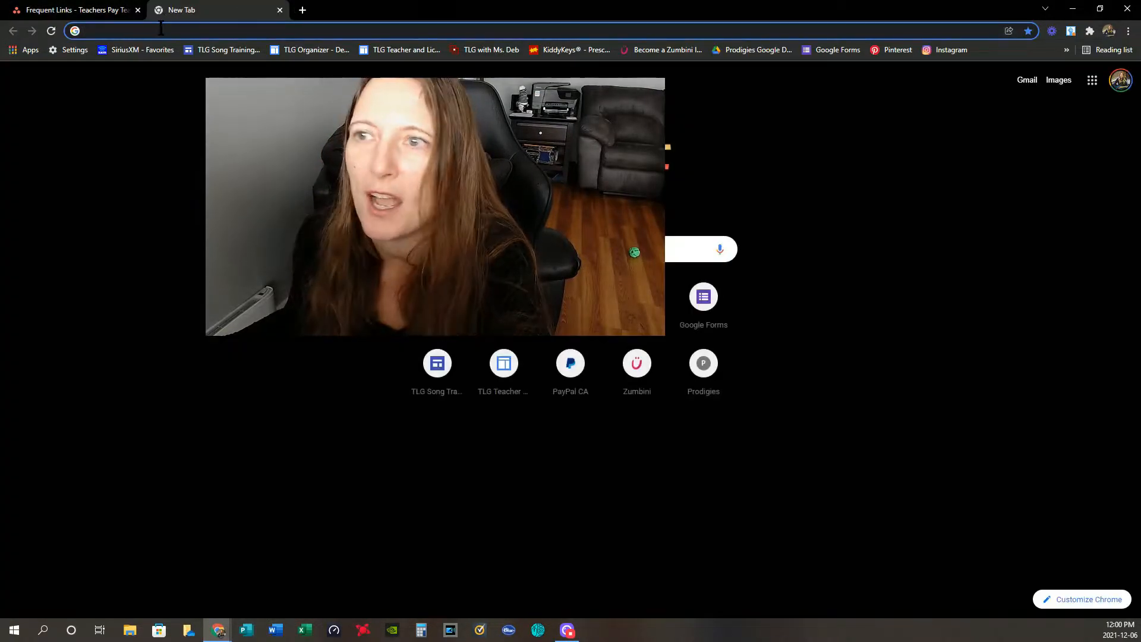
pyautogui.rightClick(161, 28)
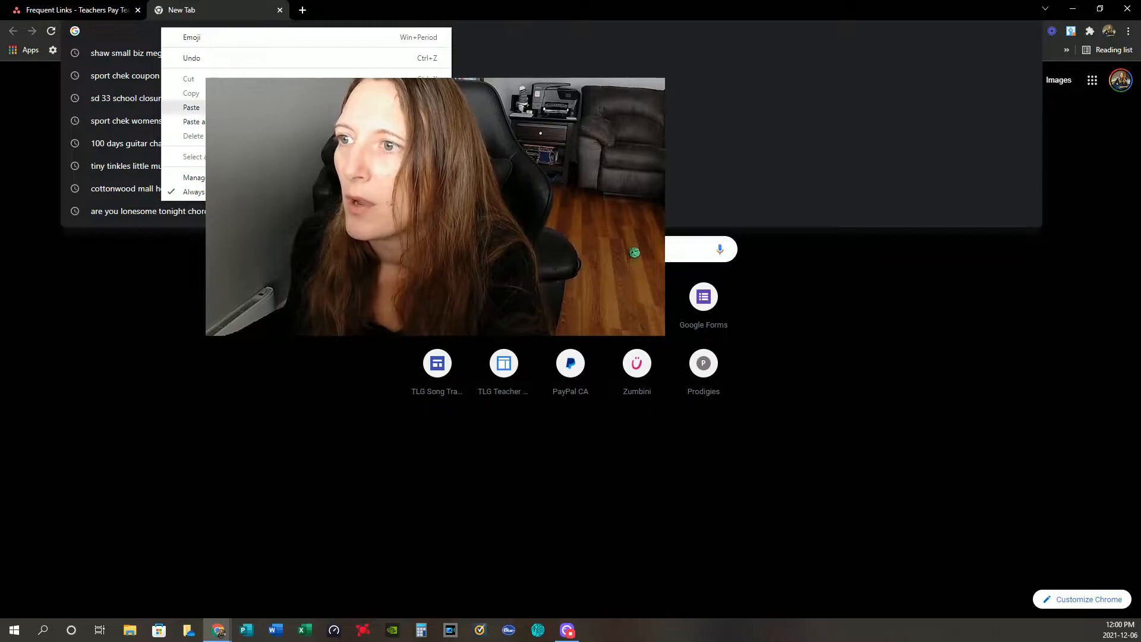
pyautogui.click(191, 107)
pyautogui.press('Return')
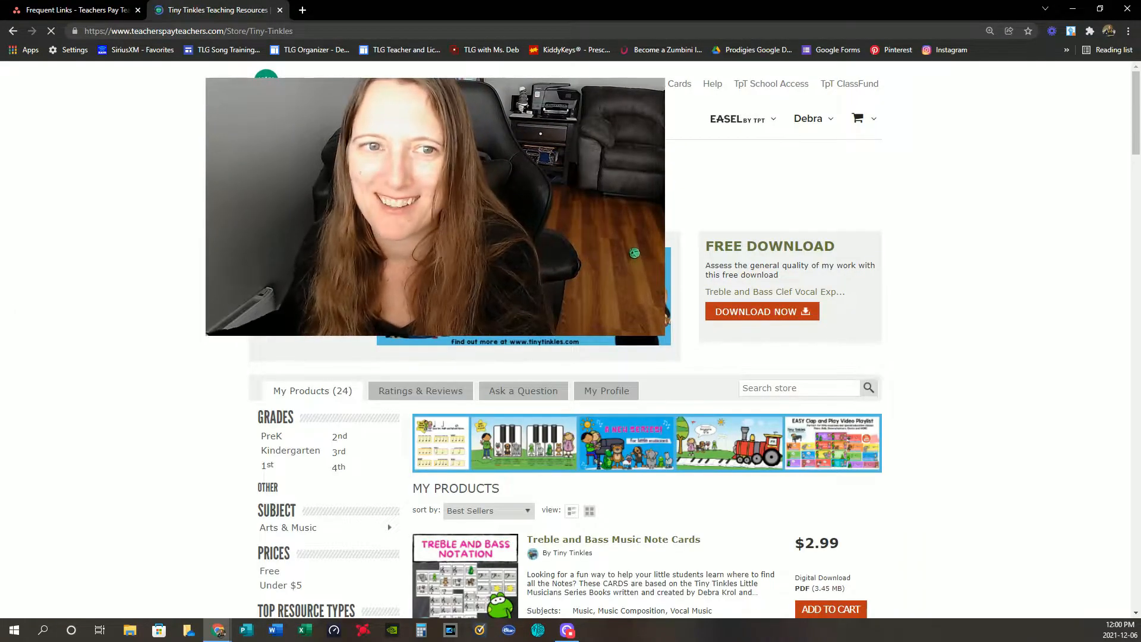
# Step: Return to the Frequent Links project and look over its other saved link tasks and the project list
pyautogui.click(81, 12)
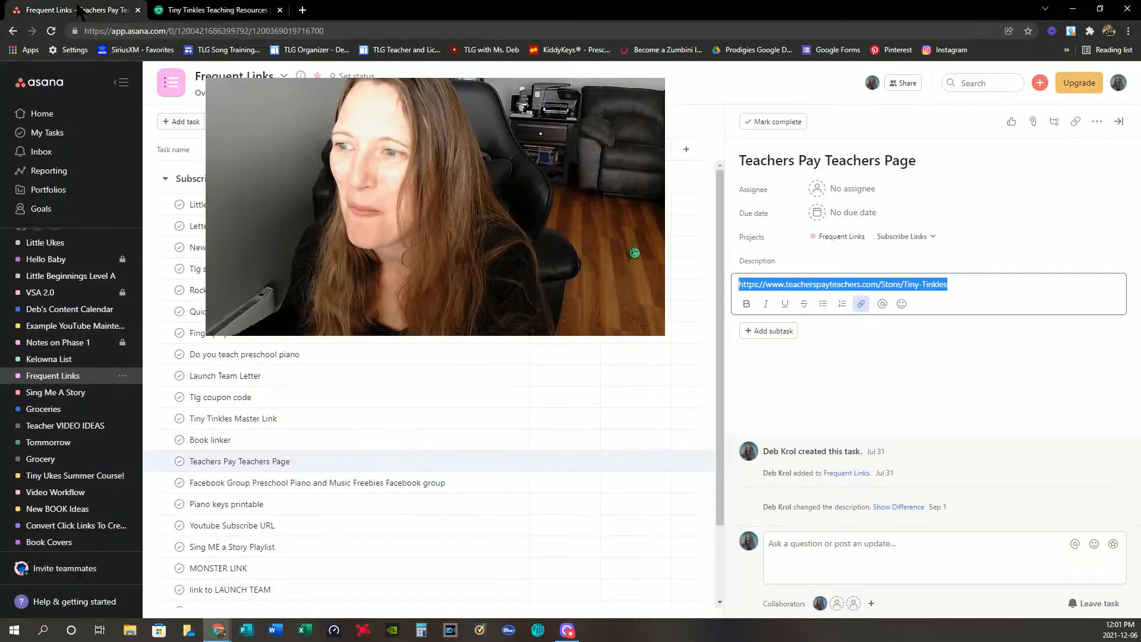
pyautogui.scroll(-2, 458, 438)
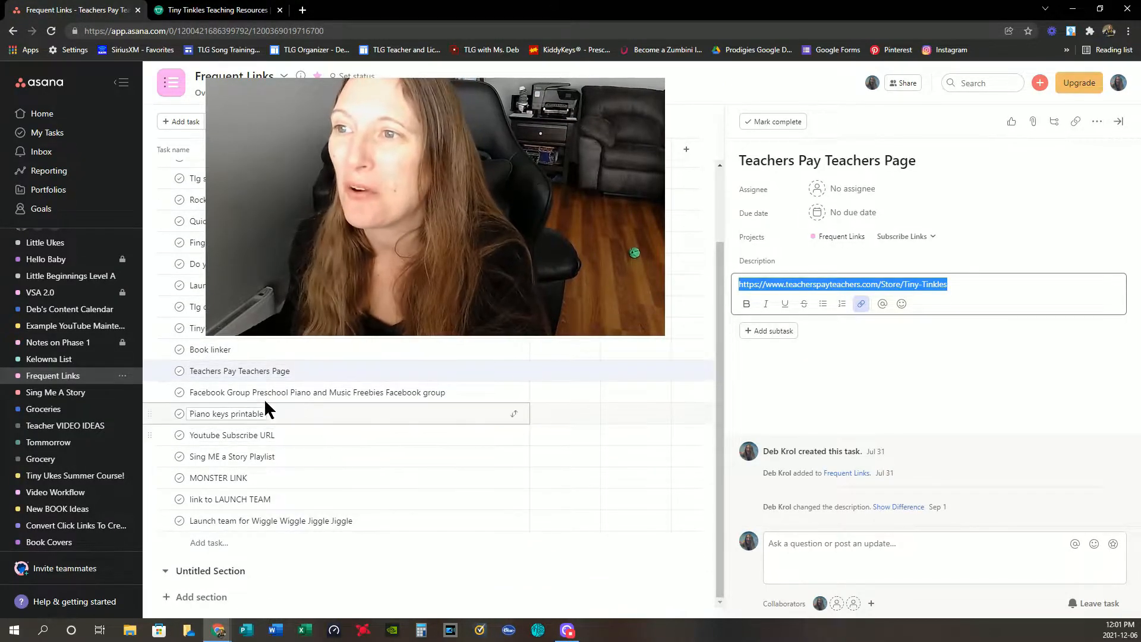
pyautogui.scroll(2, 267, 402)
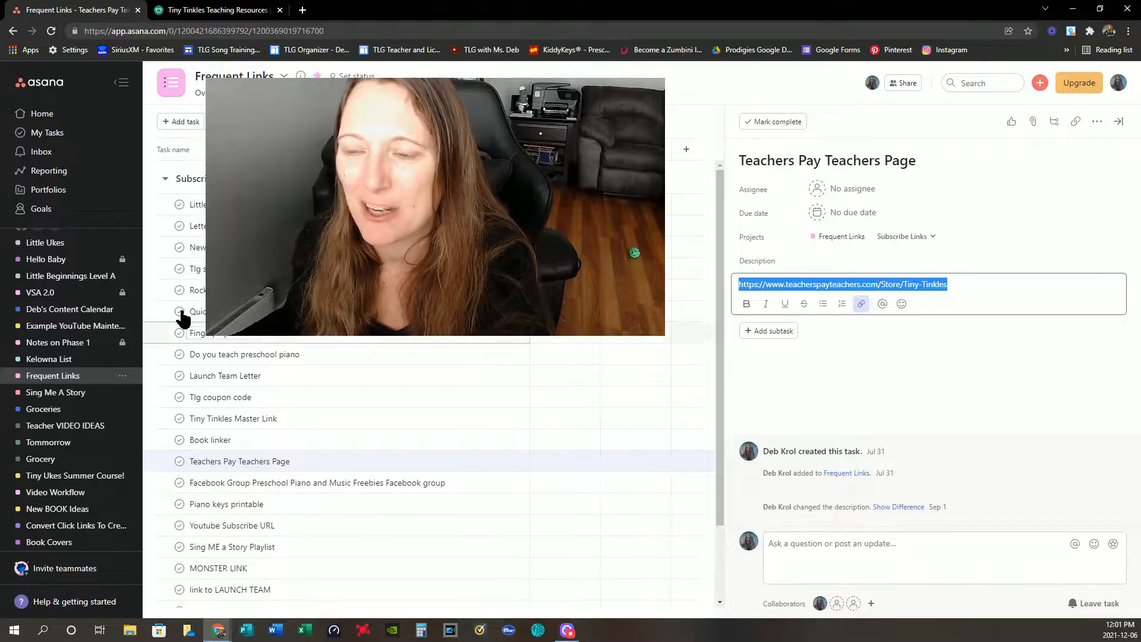
pyautogui.scroll(3, 60, 409)
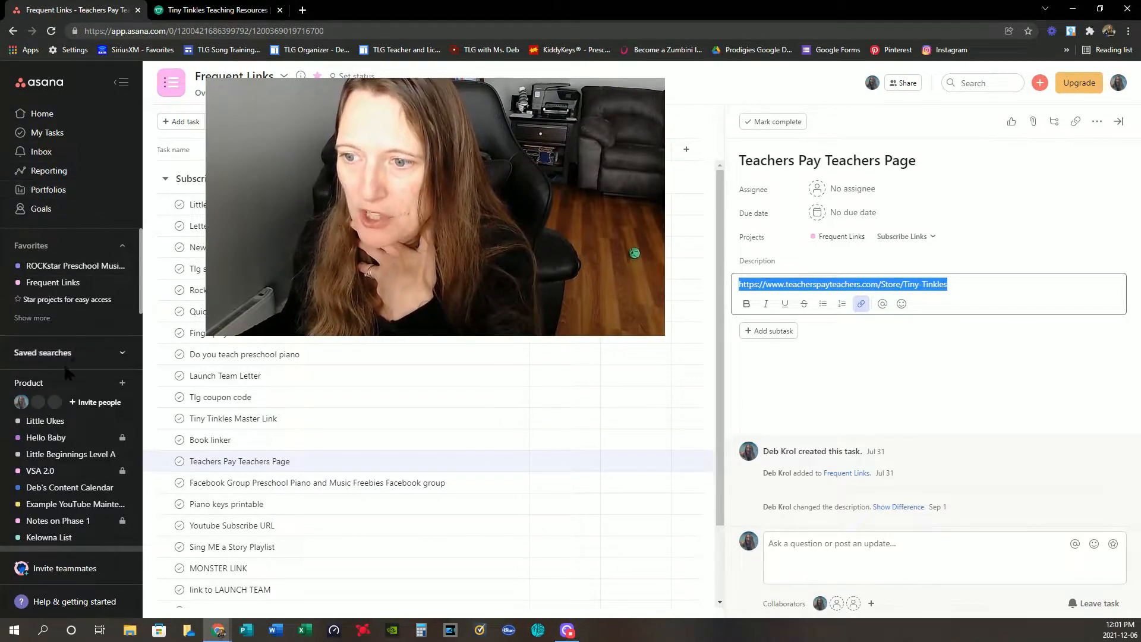
# Step: Create a blank project in the Product team named "Piano STUFF -- for ME" with the List default view and open it
pyautogui.click(122, 383)
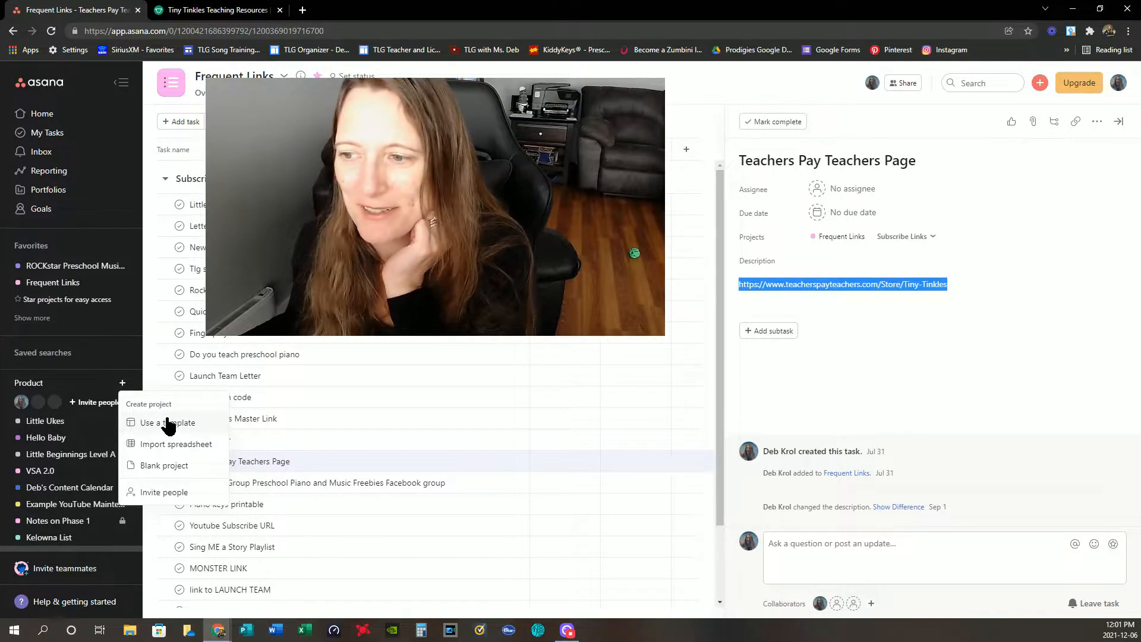
pyautogui.click(167, 423)
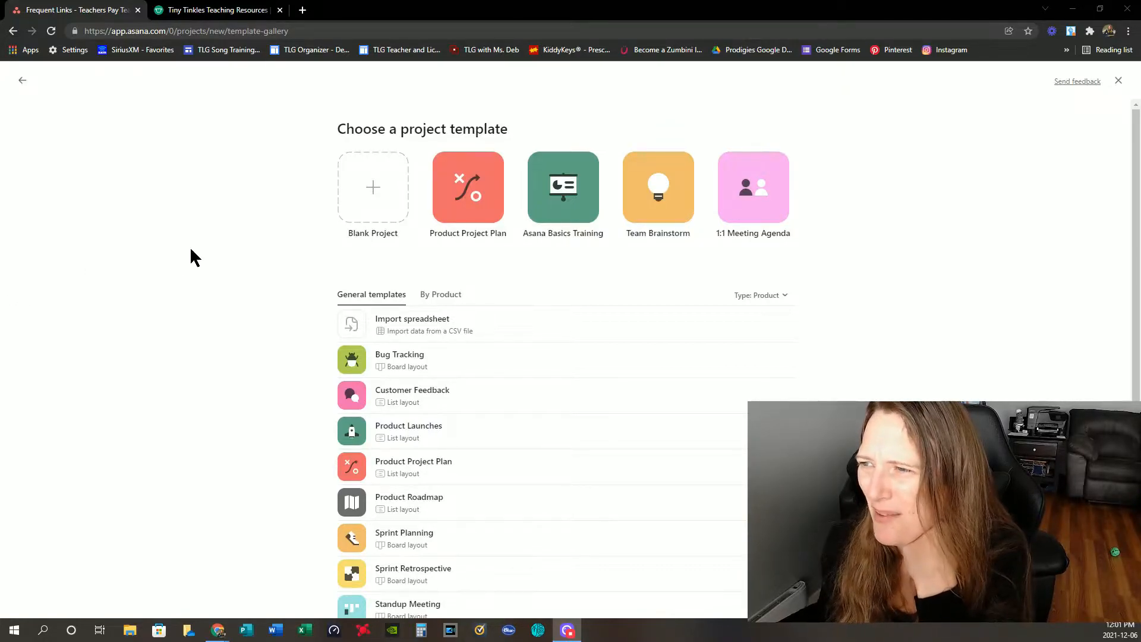
pyautogui.click(381, 202)
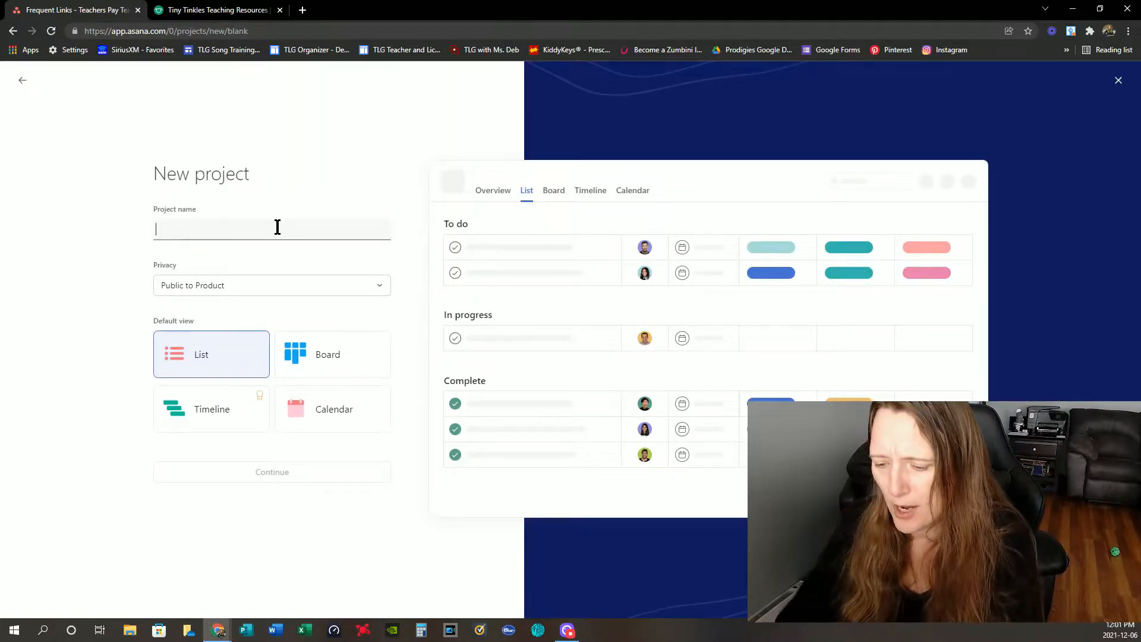
pyautogui.write('Piano STUFF -- for ME')
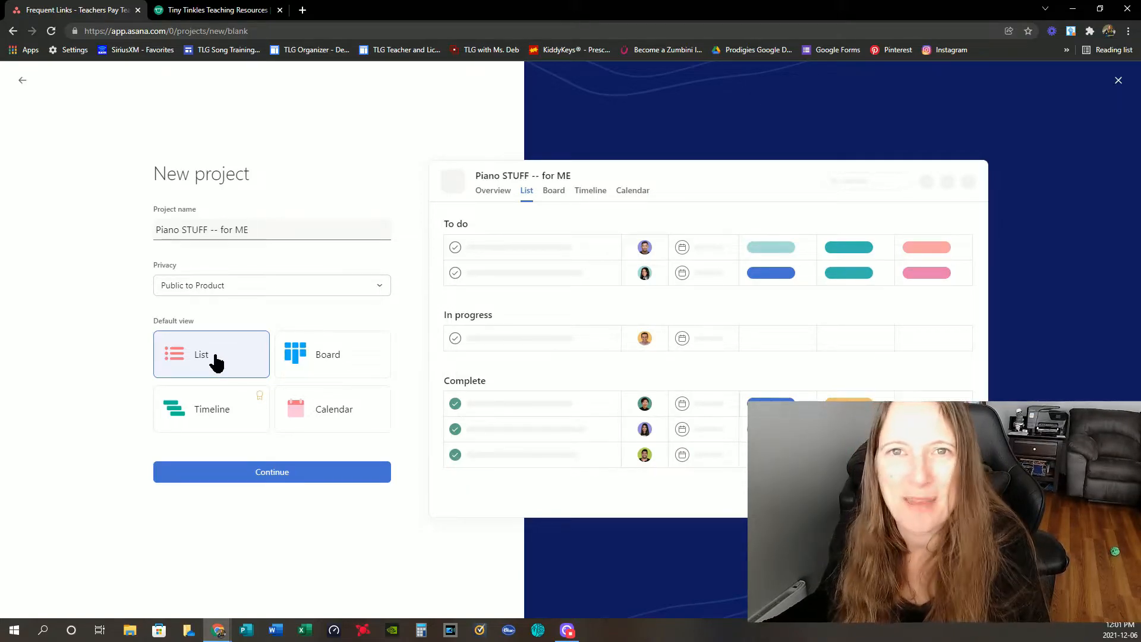
pyautogui.click(285, 474)
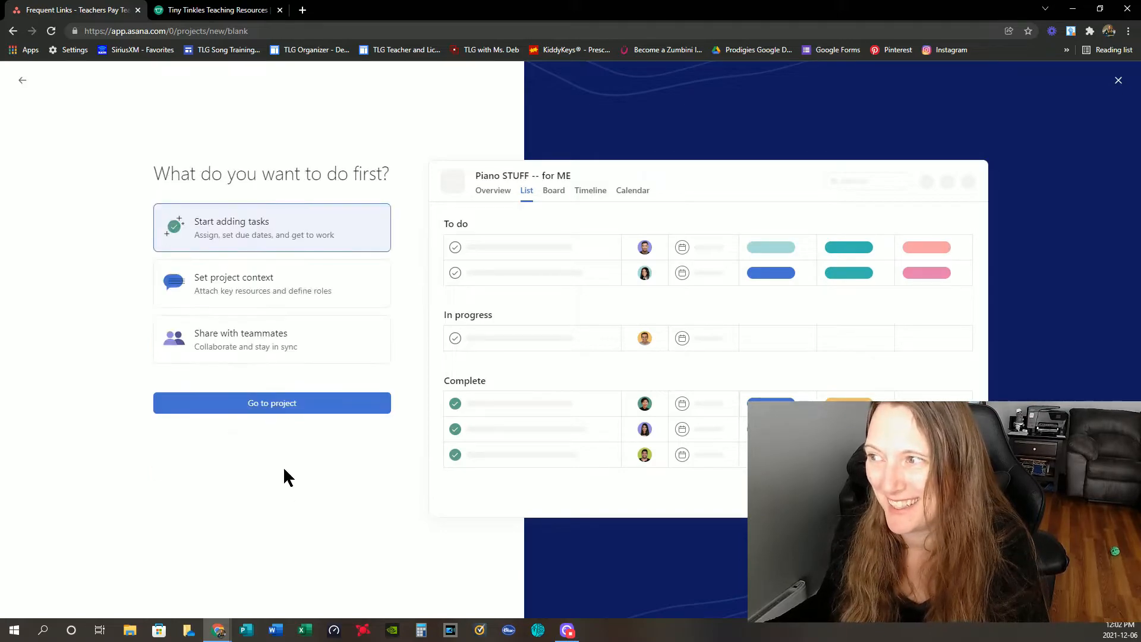
pyautogui.click(285, 409)
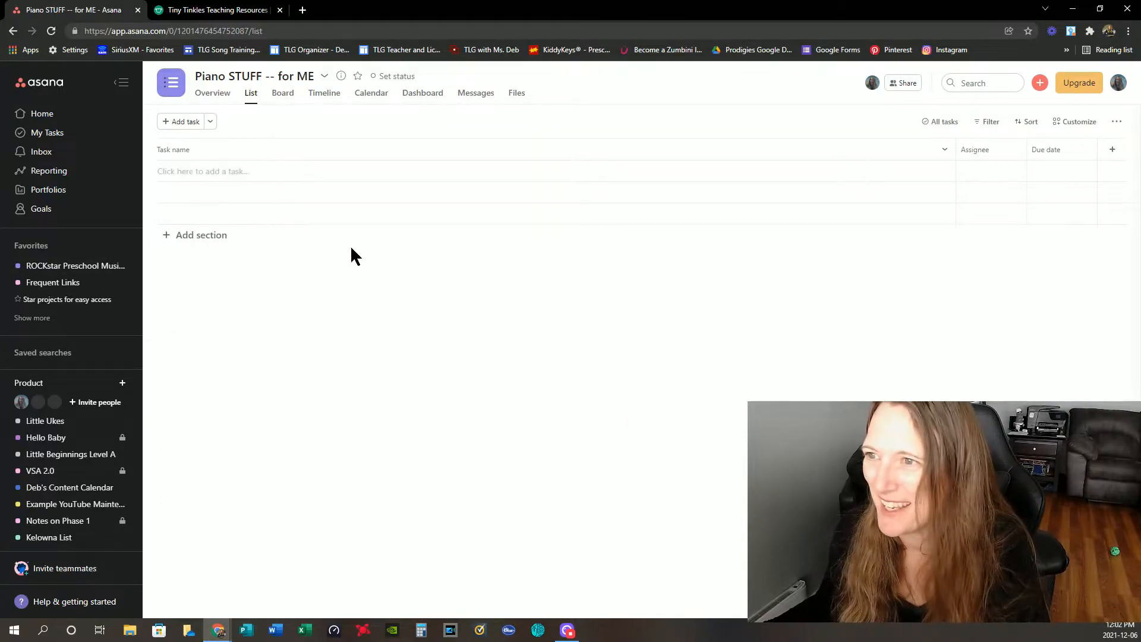
# Step: Add a task named "Teaching Schedule" to the project
pyautogui.click(185, 122)
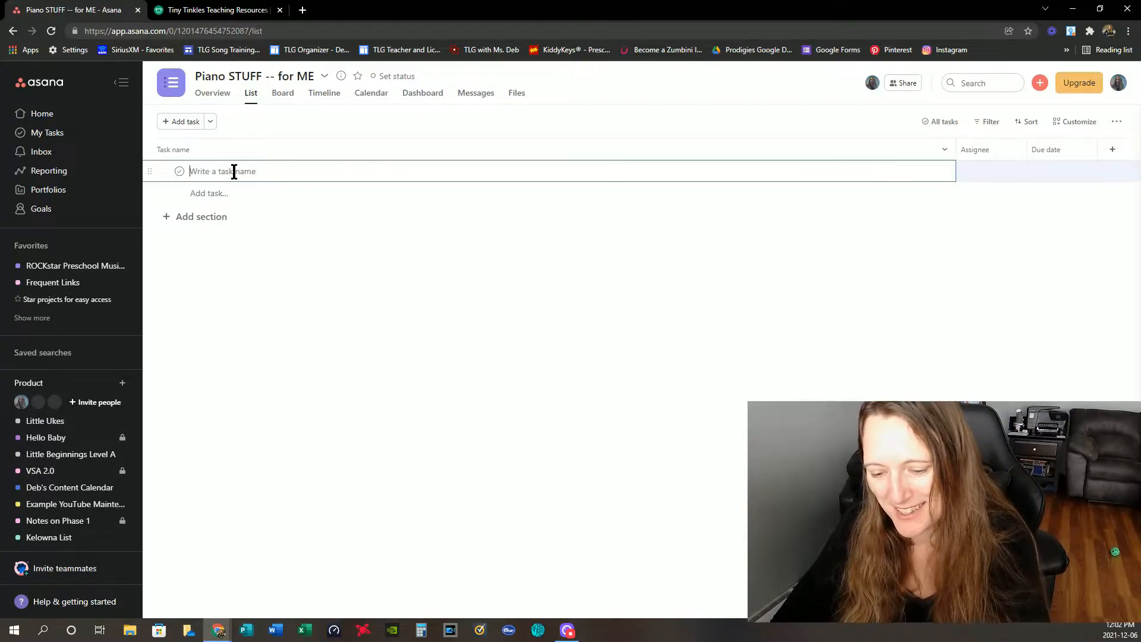
pyautogui.write('Sche')
pyautogui.press('BackSpace')
pyautogui.write('Teaching Scheud')
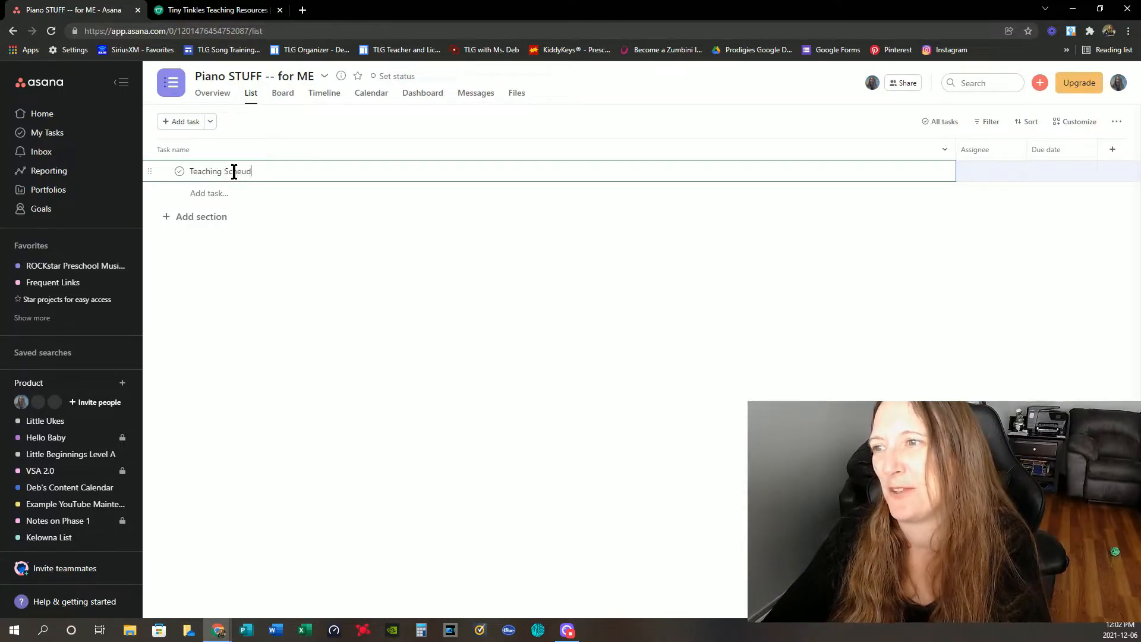
pyautogui.press('BackSpace')
pyautogui.press('BackSpace')
pyautogui.write('dule')
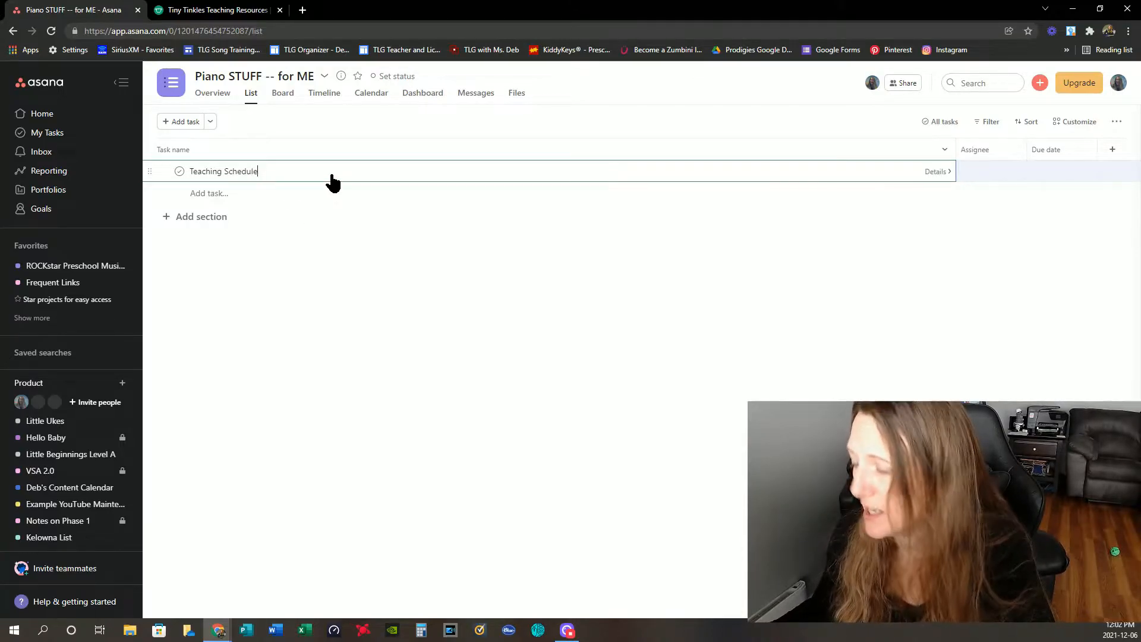
pyautogui.press('Return')
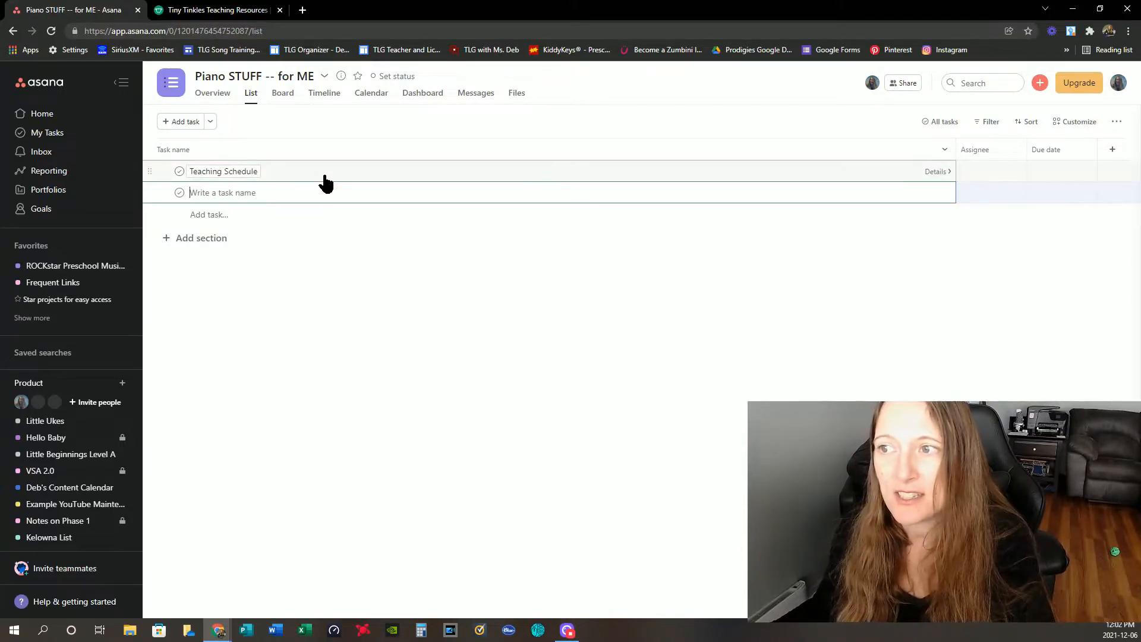
# Step: Open the Teaching Schedule task's details and begin its description with the line "Mondays"
pyautogui.click(325, 176)
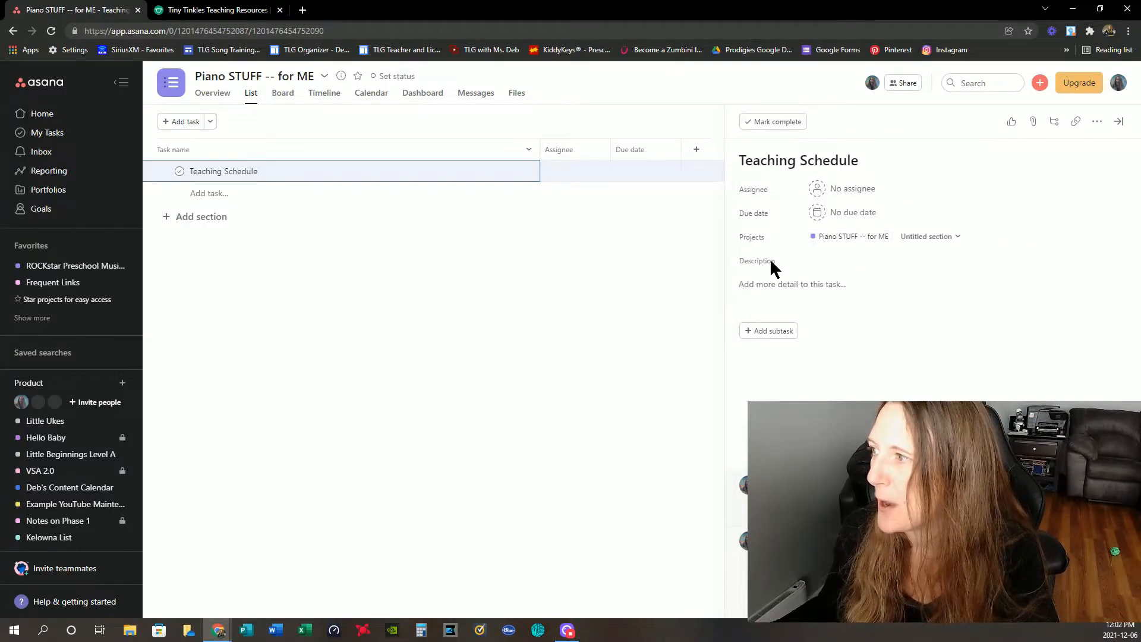
pyautogui.click(751, 284)
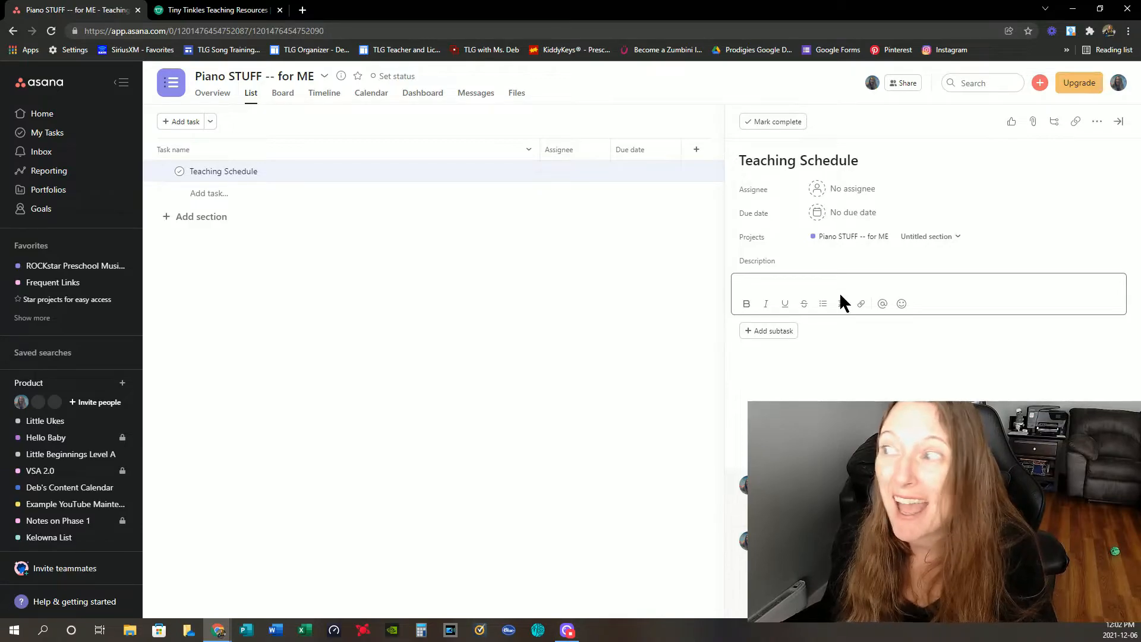
pyautogui.write('Mo')
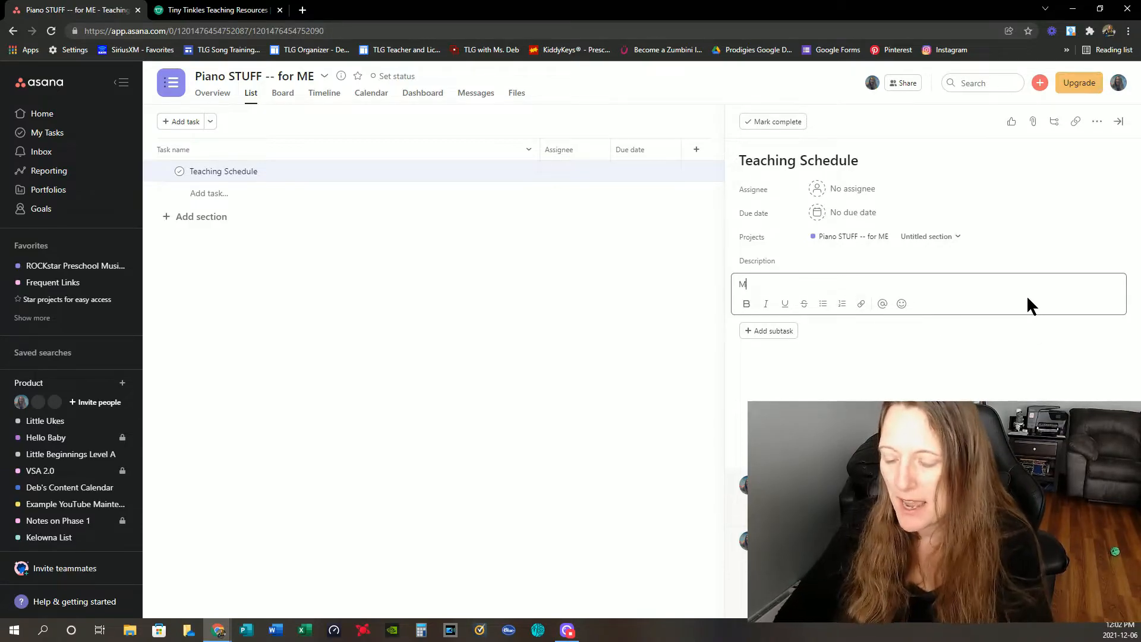
pyautogui.press('BackSpace')
pyautogui.press('BackSpace')
pyautogui.write('Mondyay')
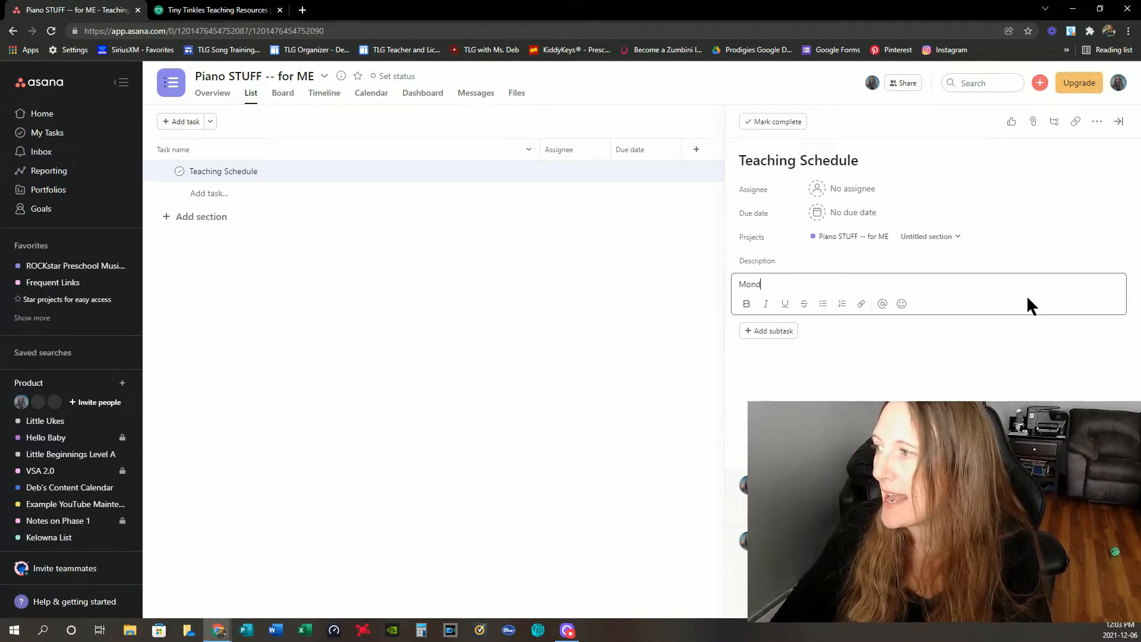
pyautogui.press('BackSpace')
pyautogui.press('BackSpace')
pyautogui.press('BackSpace')
pyautogui.write('ays')
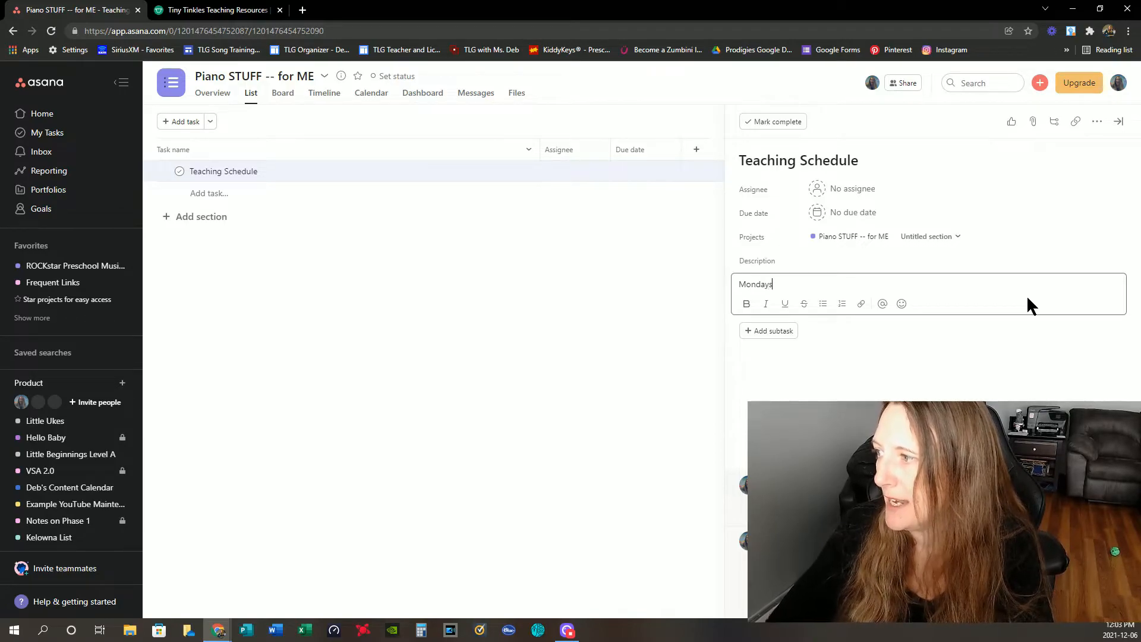
# Step: Below Mondays, list the lesson slots 3:00-3:30 and 3:30 - 4:00, each with a student's first name
pyautogui.press('Return')
pyautogui.write('3:00')
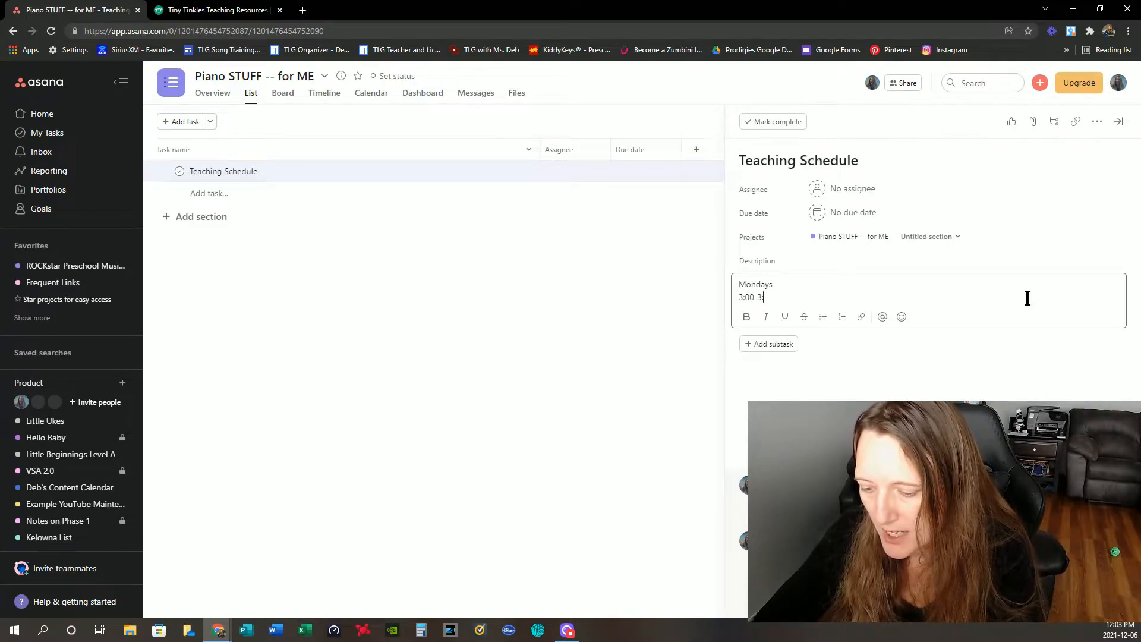
pyautogui.write('-3:30   ')
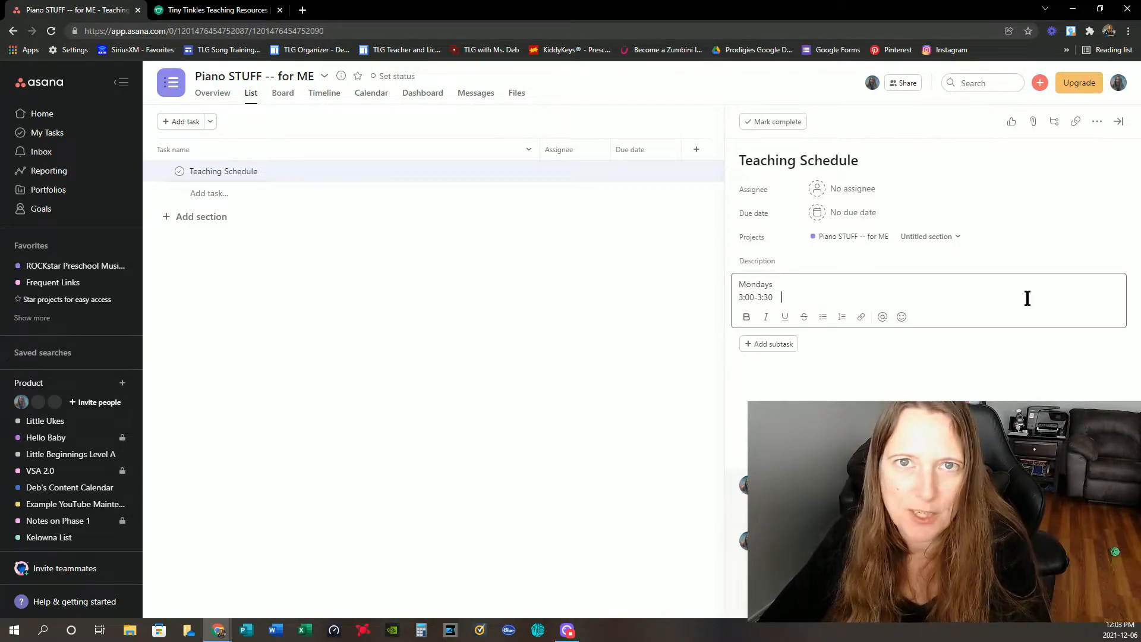
pyautogui.write('Molly')
pyautogui.press('Return')
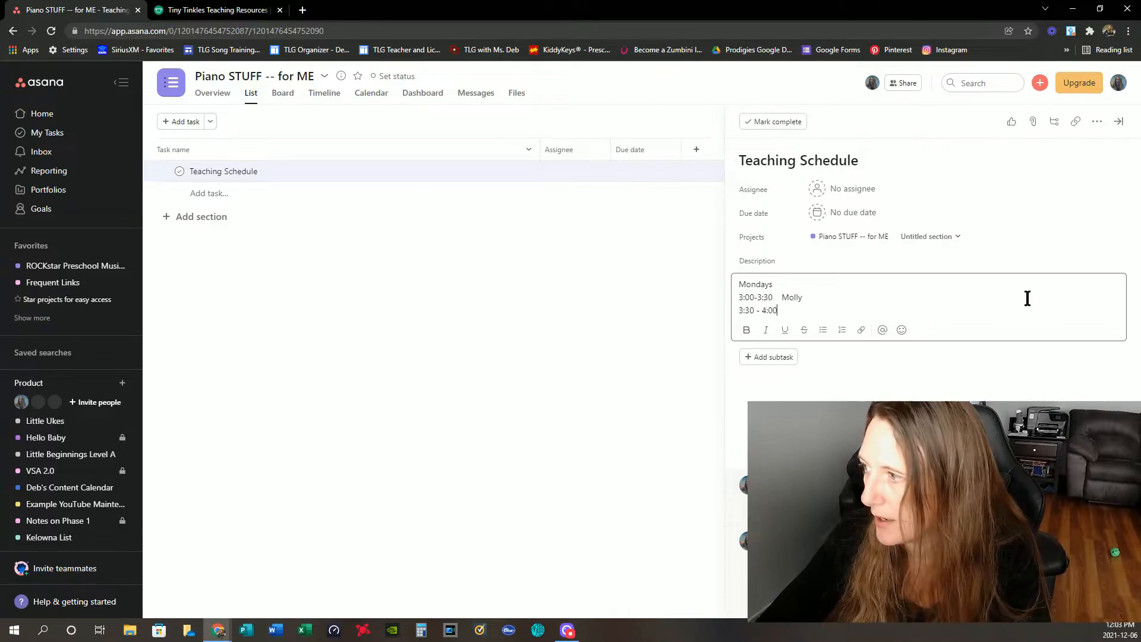
pyautogui.write('3:30 - 4:00   Bens')
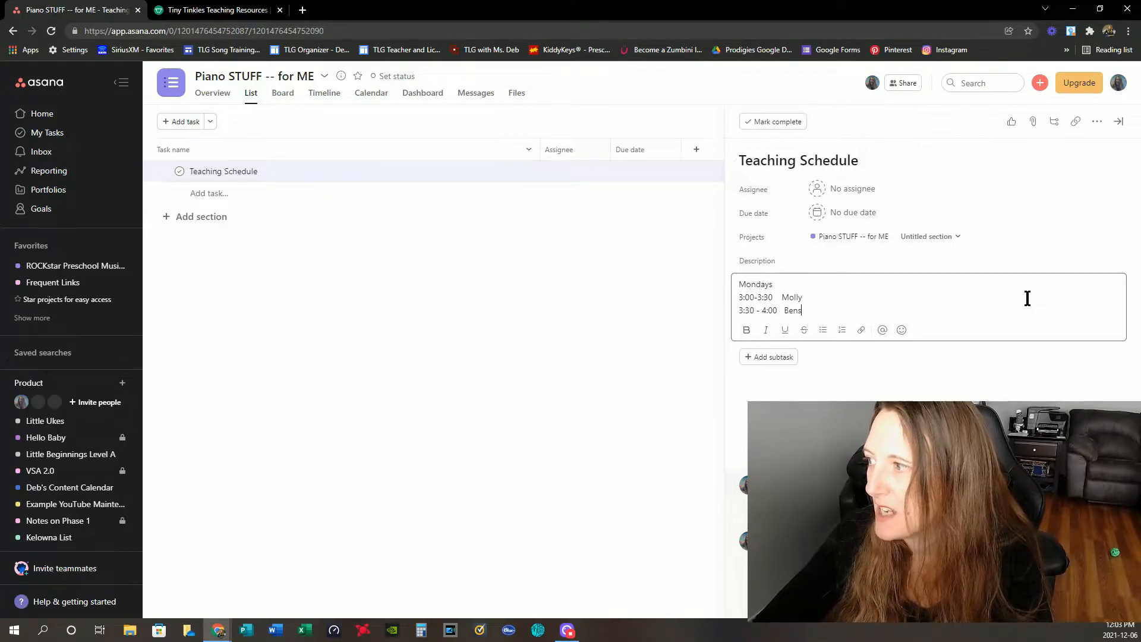
pyautogui.press('BackSpace')
pyautogui.press('Return')
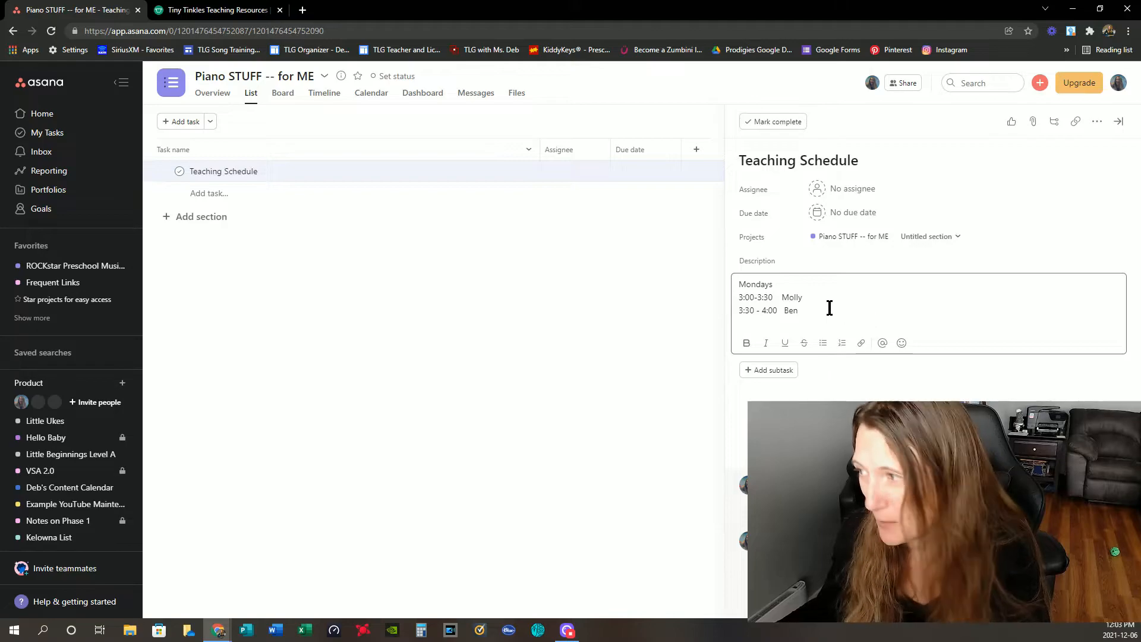
# Step: Add the remaining weekdays below the Monday slots as "Teuesday", "Wednesday", "Thursdays" and "Friday", with a blank line before Friday
pyautogui.write('Teuesday')
pyautogui.press('Return')
pyautogui.write('Wednesday')
pyautogui.press('Return')
pyautogui.write('Thursda')
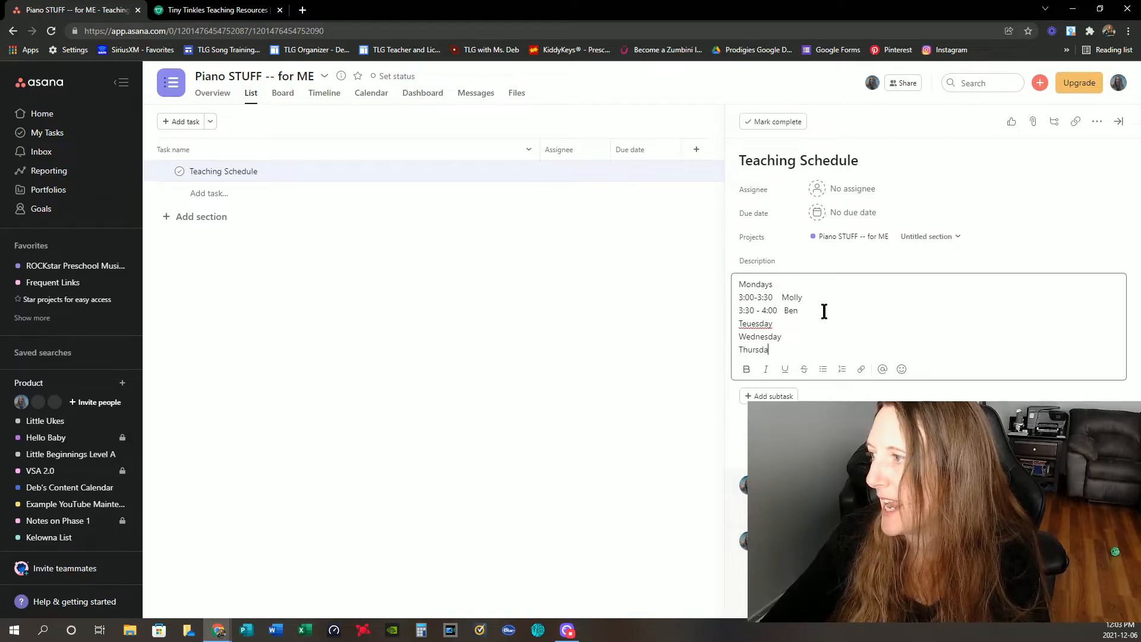
pyautogui.write('ys Friday')
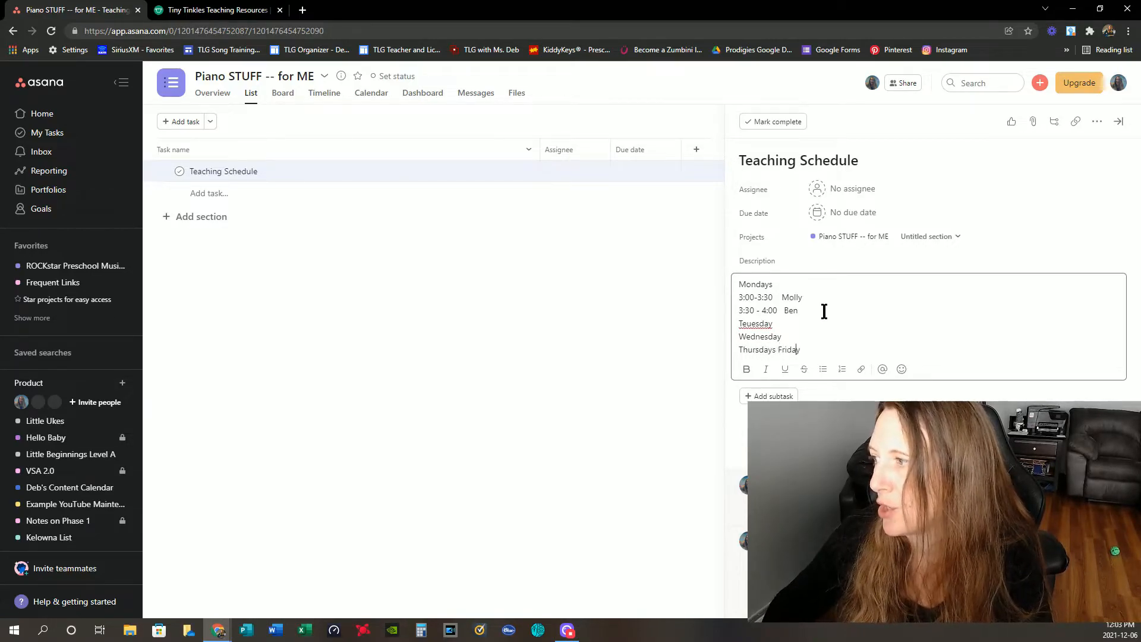
pyautogui.press('Return')
pyautogui.press('Return')
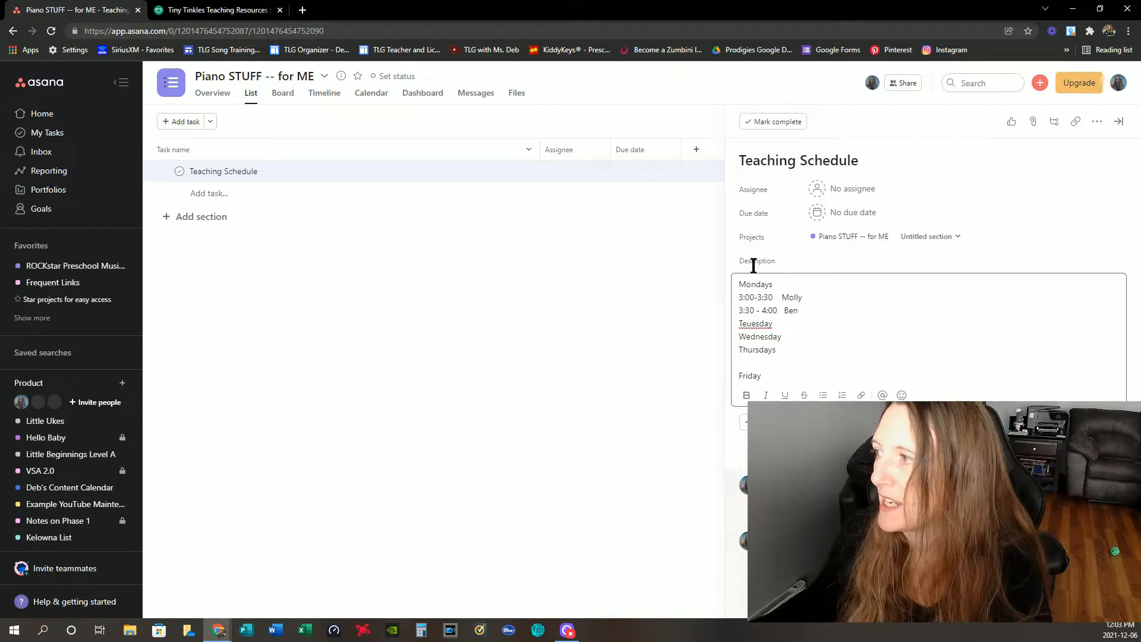
# Step: Add a second task below Teaching Schedule named "MISSED LESSONS!!!!! MUST MAKE THESE UP!"
pyautogui.click(231, 171)
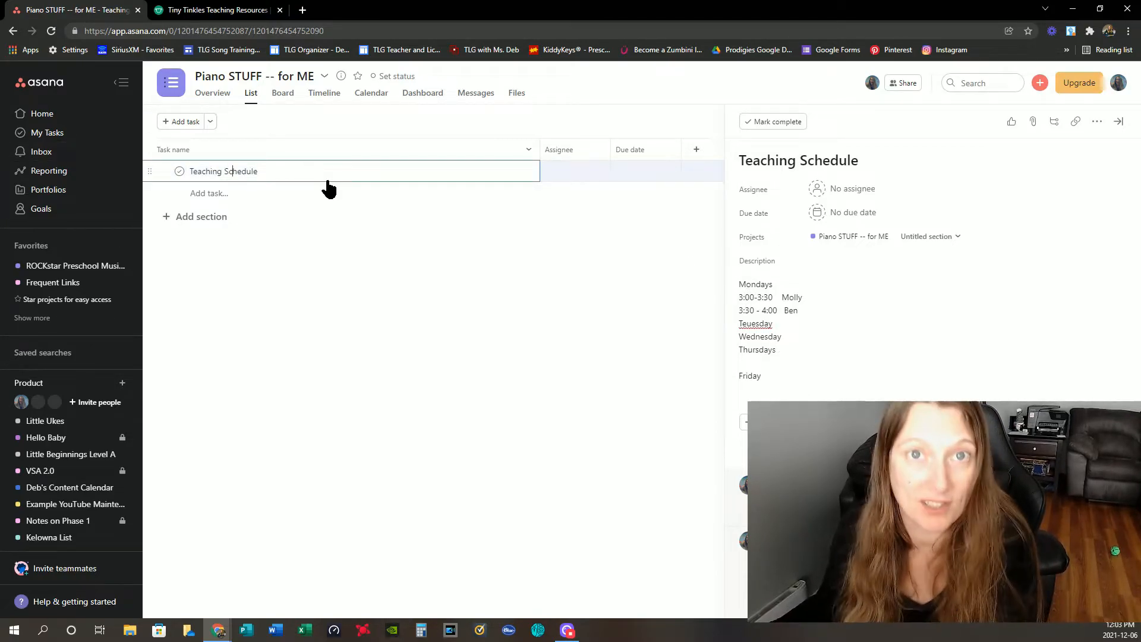
pyautogui.click(261, 193)
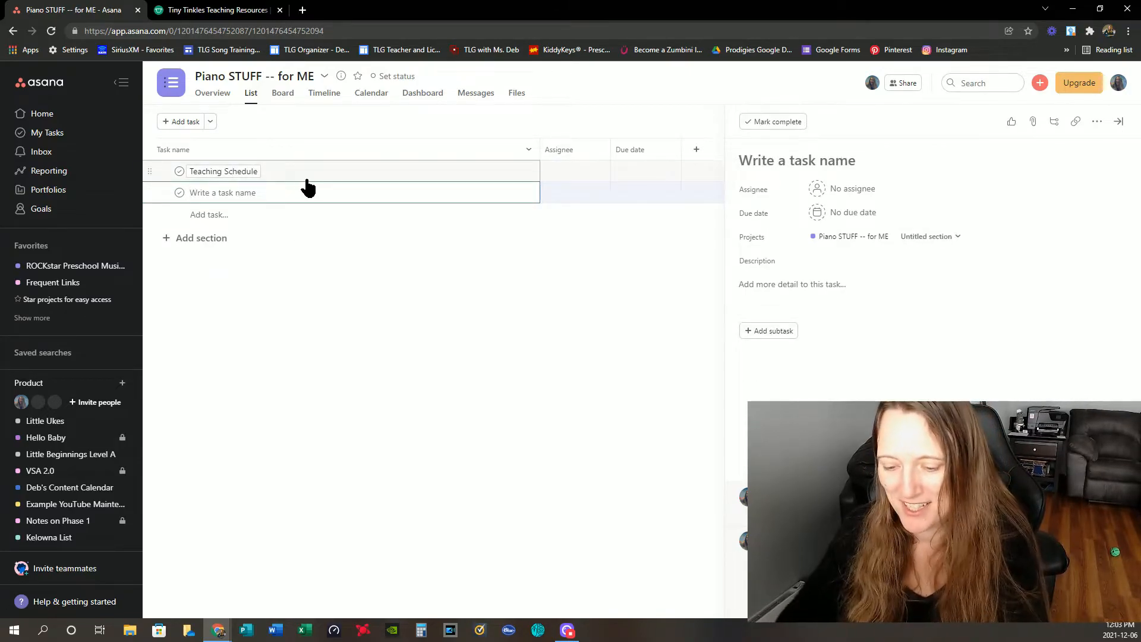
pyautogui.write('MI')
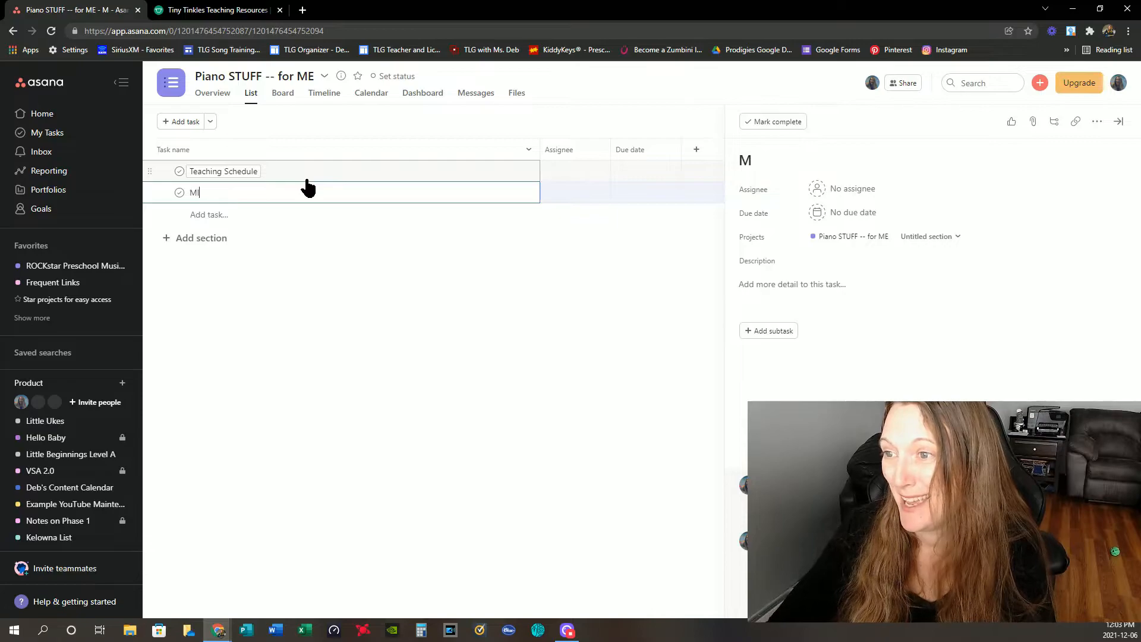
pyautogui.write('SSED LESSON')
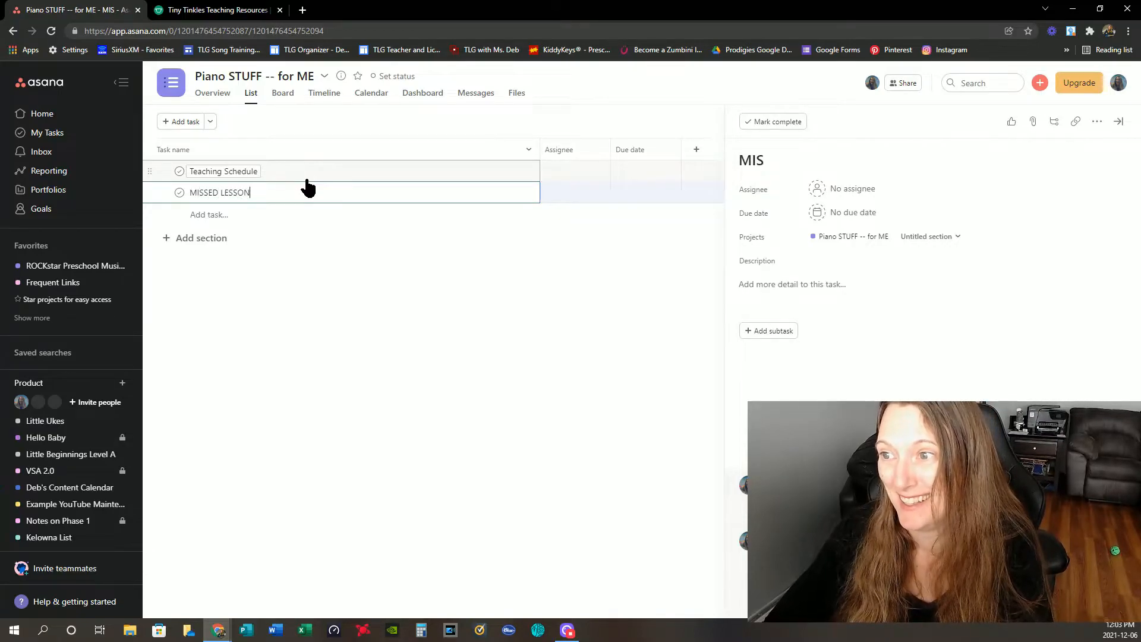
pyautogui.write('S!!!!! MUS')
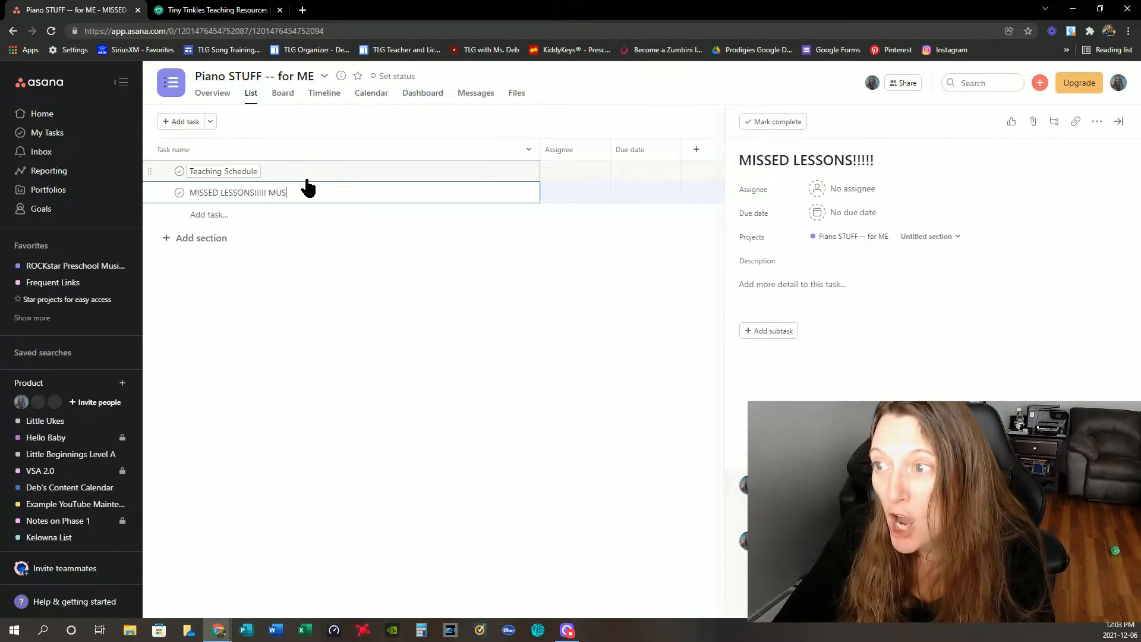
pyautogui.write('T MAKE THESE UP')
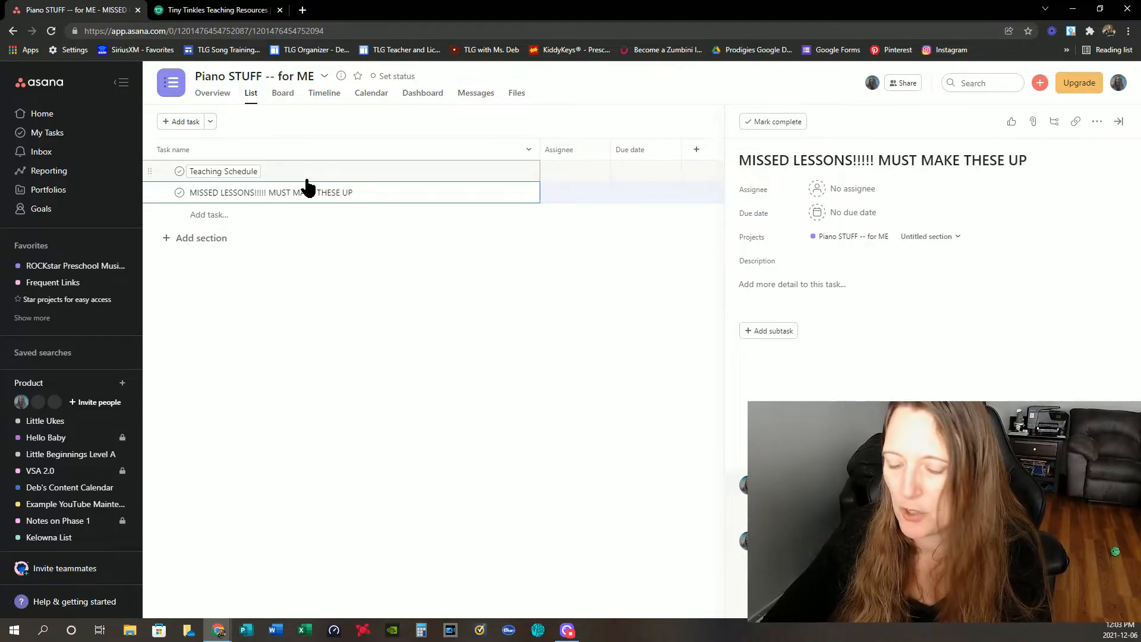
pyautogui.write('!')
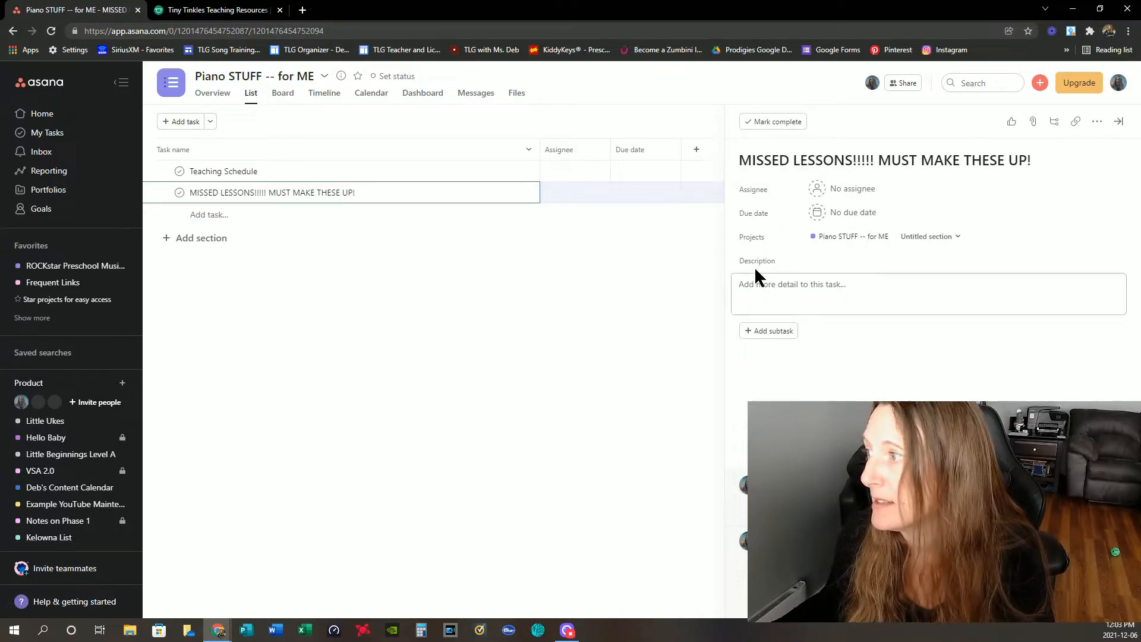
# Step: Fill in the missed-lessons task's description with a student's first name followed by "Missed: Dec 14th MAkeup Schduled...."
pyautogui.click(783, 288)
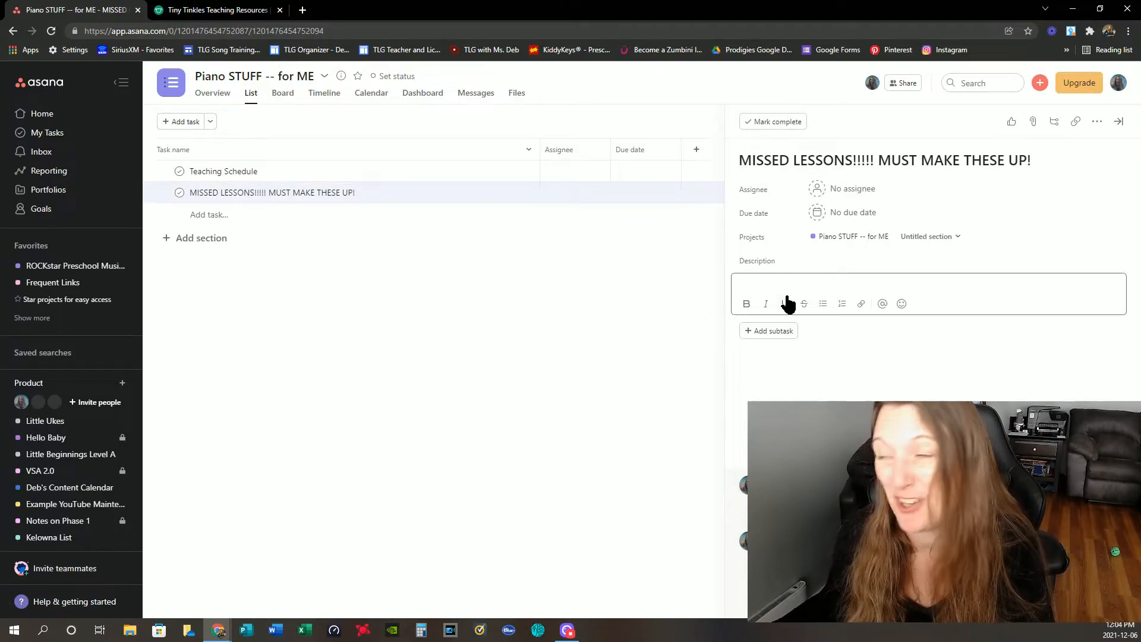
pyautogui.write('M')
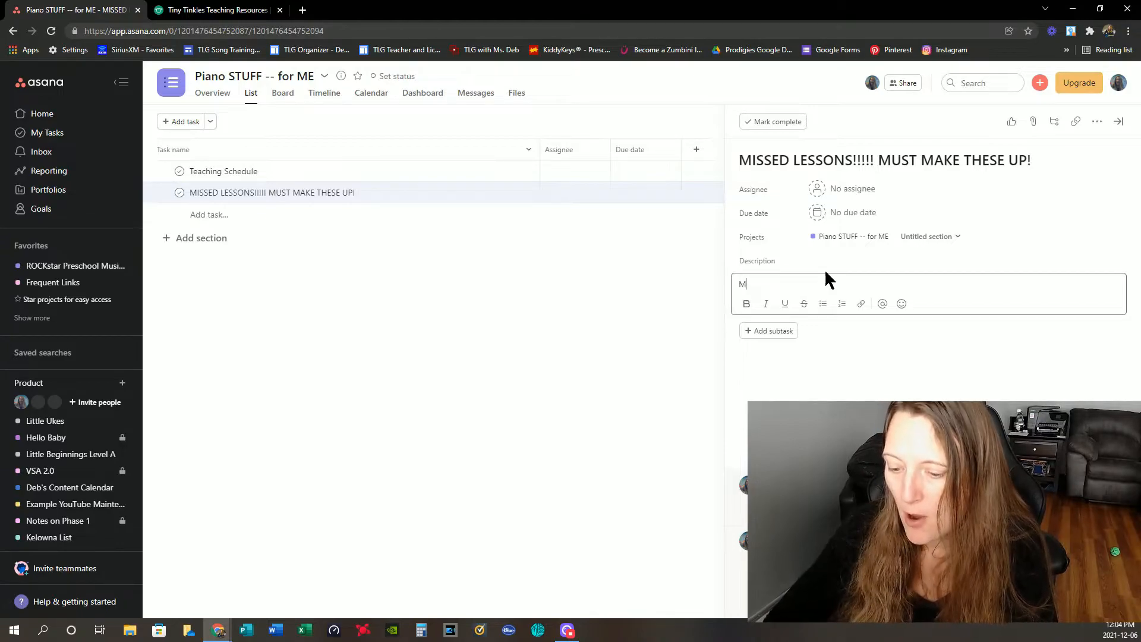
pyautogui.write('olly Missed:  Dec 14th MAke')
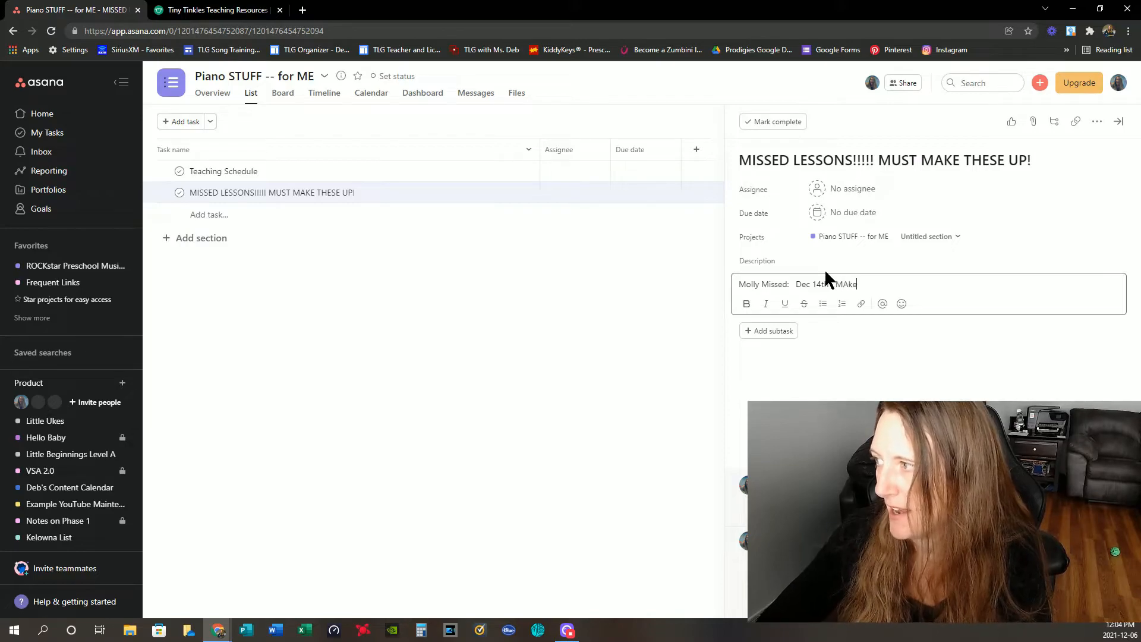
pyautogui.write('up Sech')
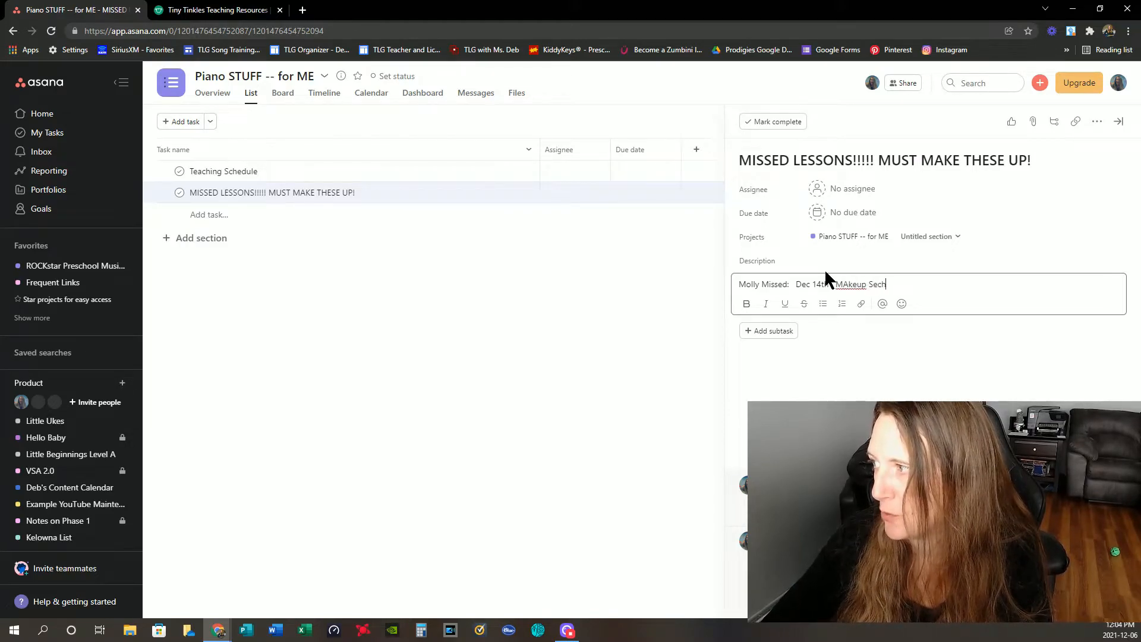
pyautogui.press('BackSpace')
pyautogui.press('BackSpace')
pyautogui.press('BackSpace')
pyautogui.write('chdu')
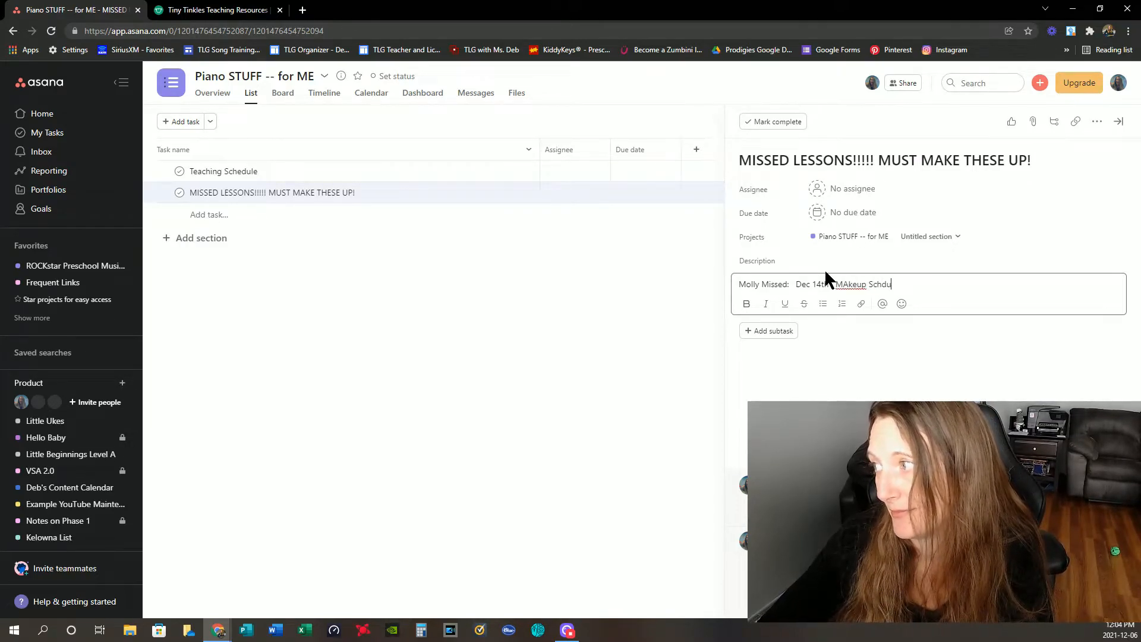
pyautogui.write('led....')
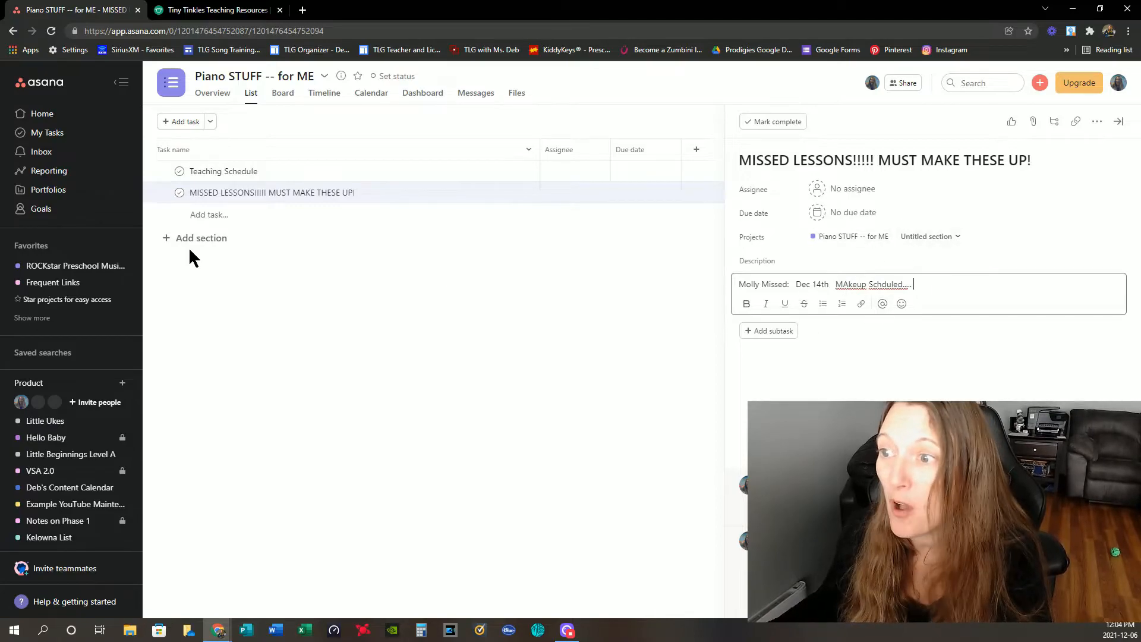
# Step: Add a task below the missed-lessons task, named with a student's first name
pyautogui.click(206, 214)
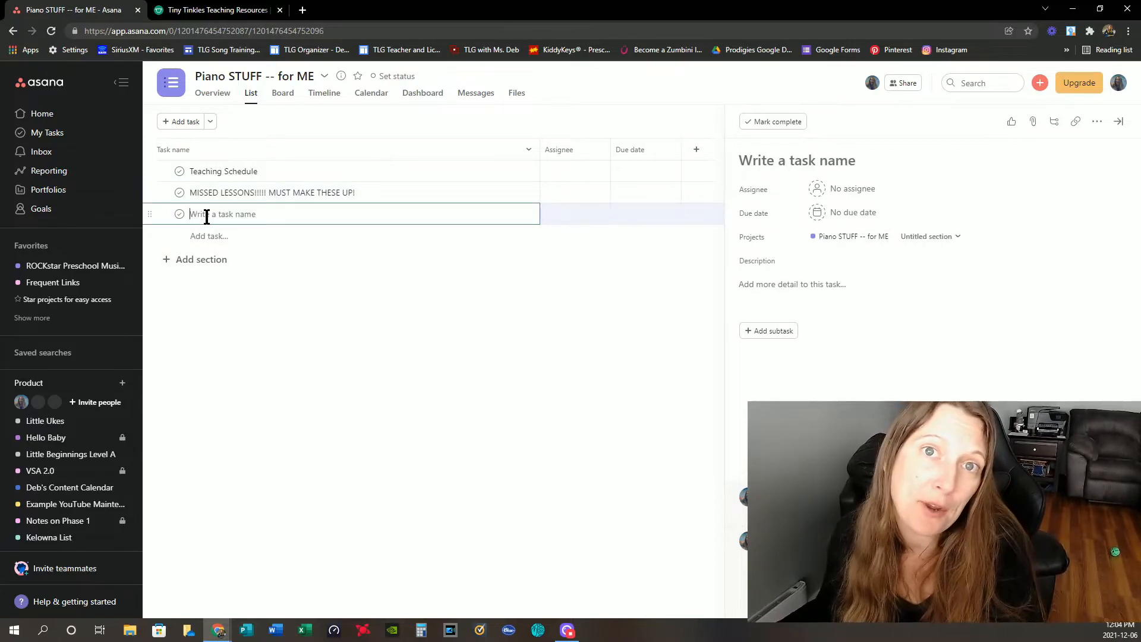
pyautogui.write('Mooo')
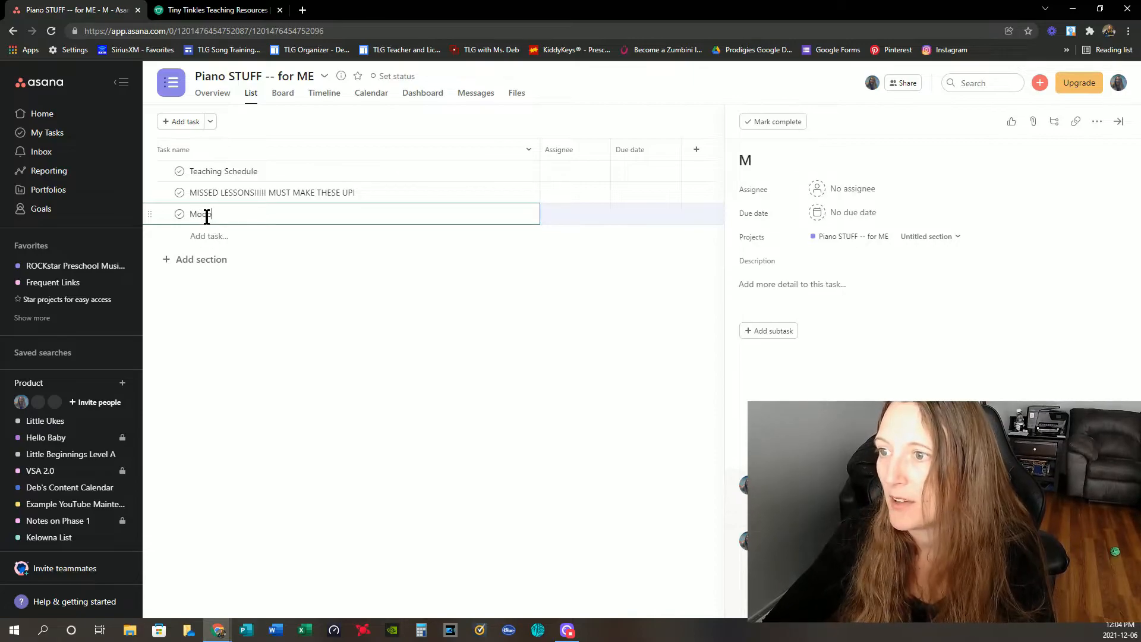
pyautogui.press('BackSpace')
pyautogui.press('BackSpace')
pyautogui.write(',l')
pyautogui.press('BackSpace')
pyautogui.press('BackSpace')
pyautogui.write('lly')
pyautogui.press('Return')
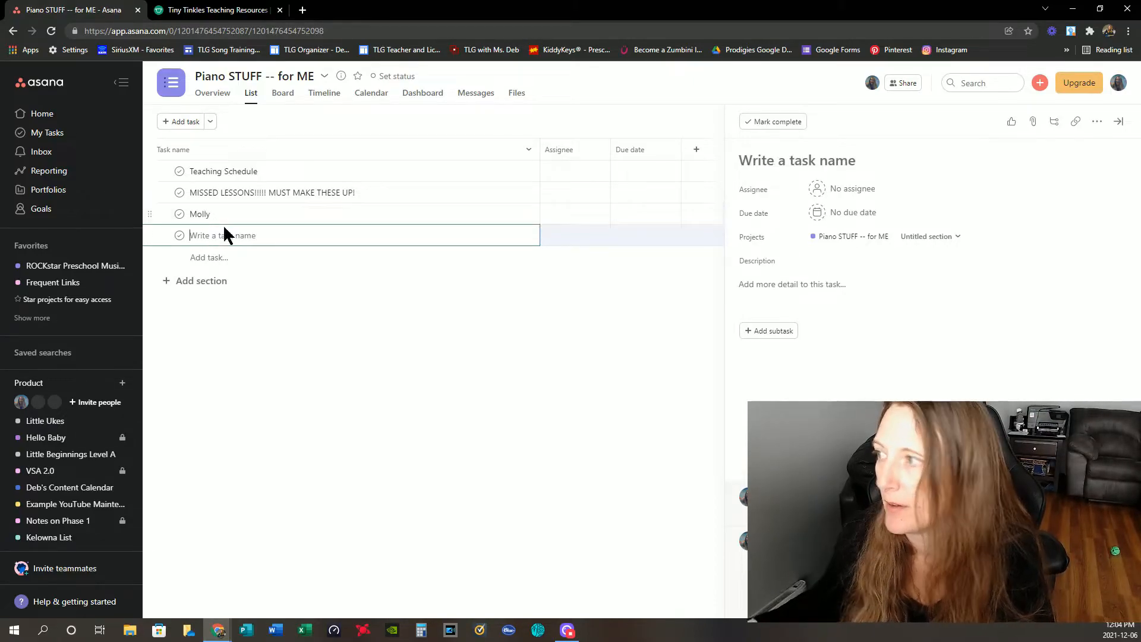
pyautogui.click(824, 283)
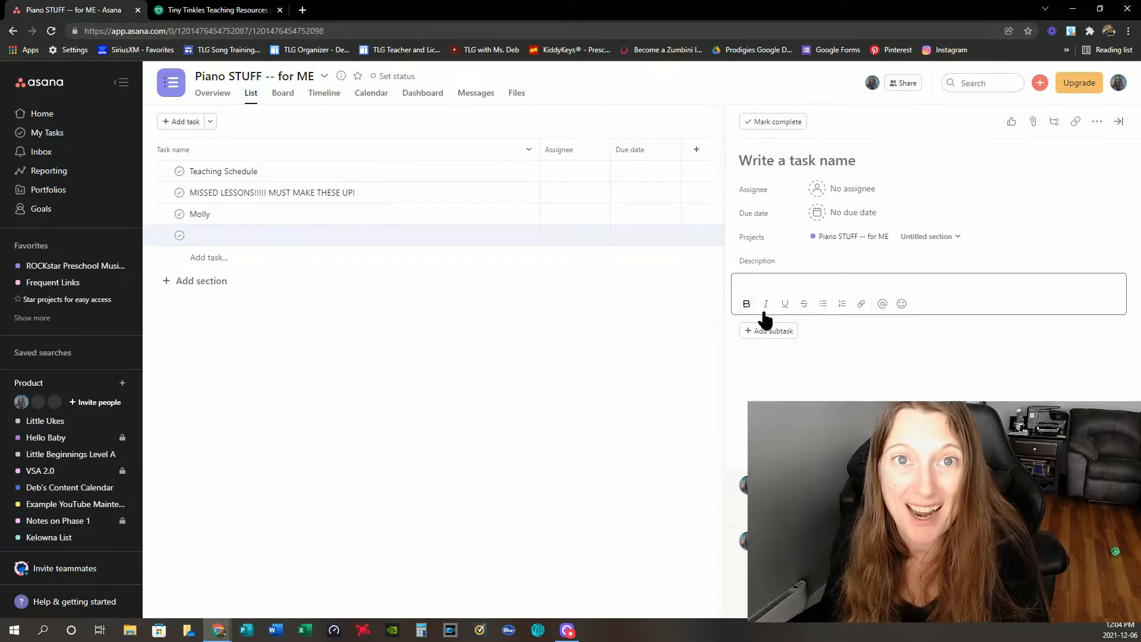
pyautogui.click(861, 304)
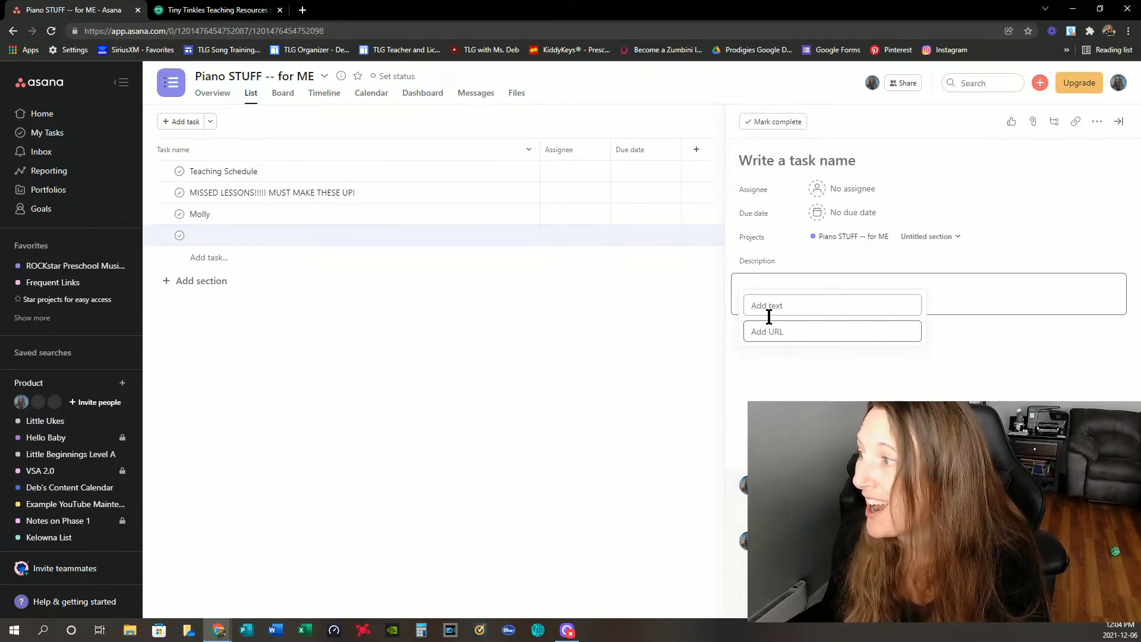
pyautogui.click(788, 339)
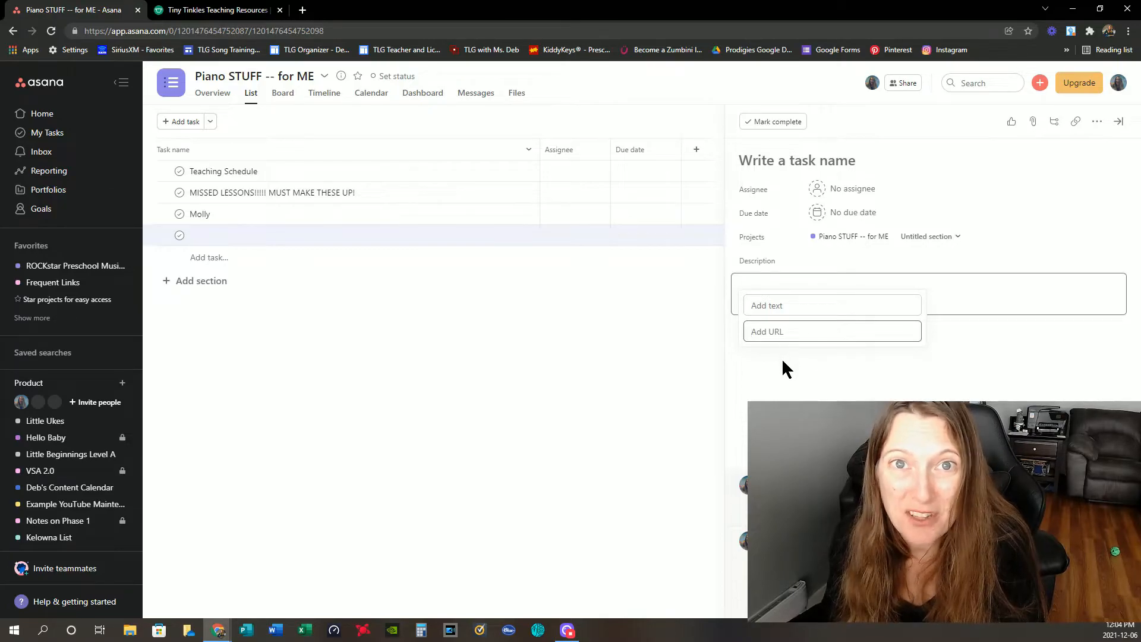
pyautogui.click(802, 413)
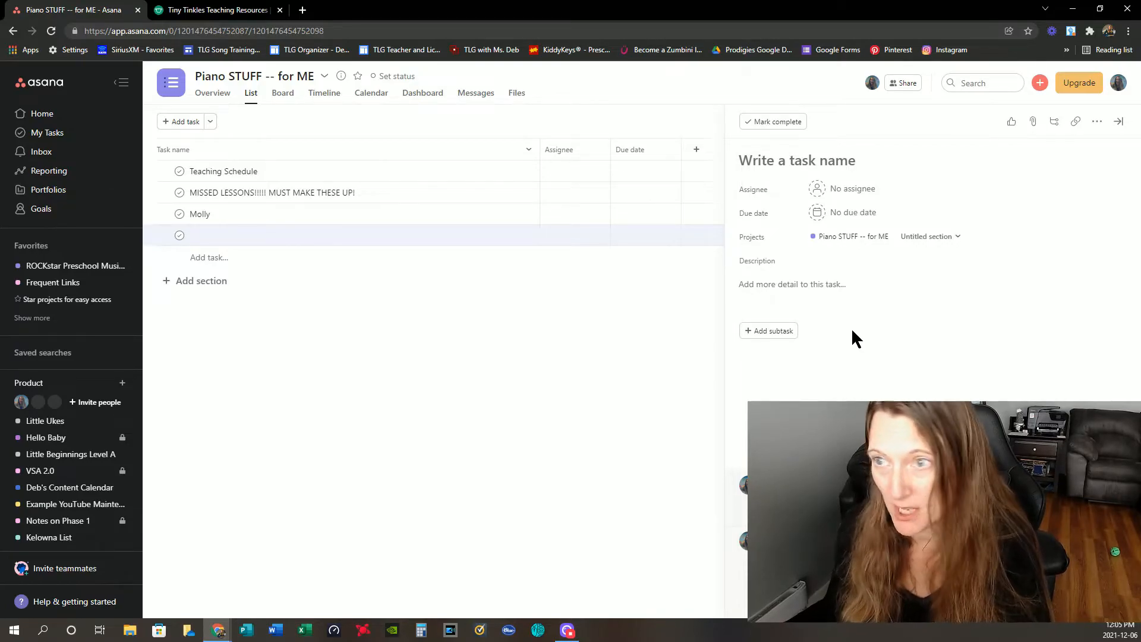
# Step: Add three more student tasks below the first one, each named with a different student's first name
pyautogui.click(199, 234)
pyautogui.write('ben')
pyautogui.press('Return')
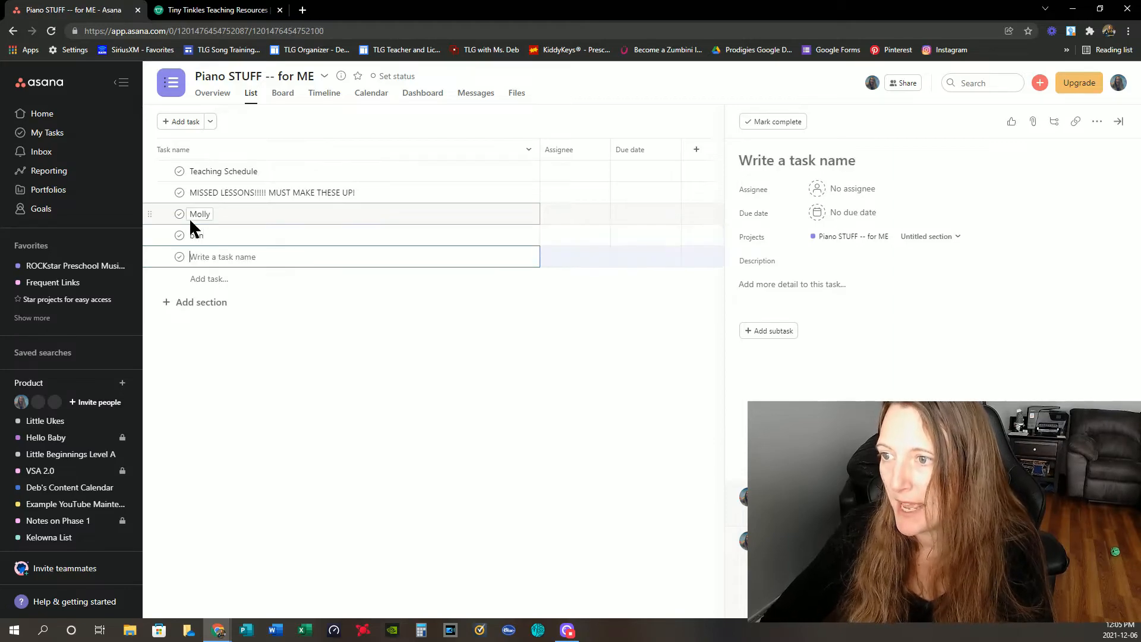
pyautogui.write('Michael')
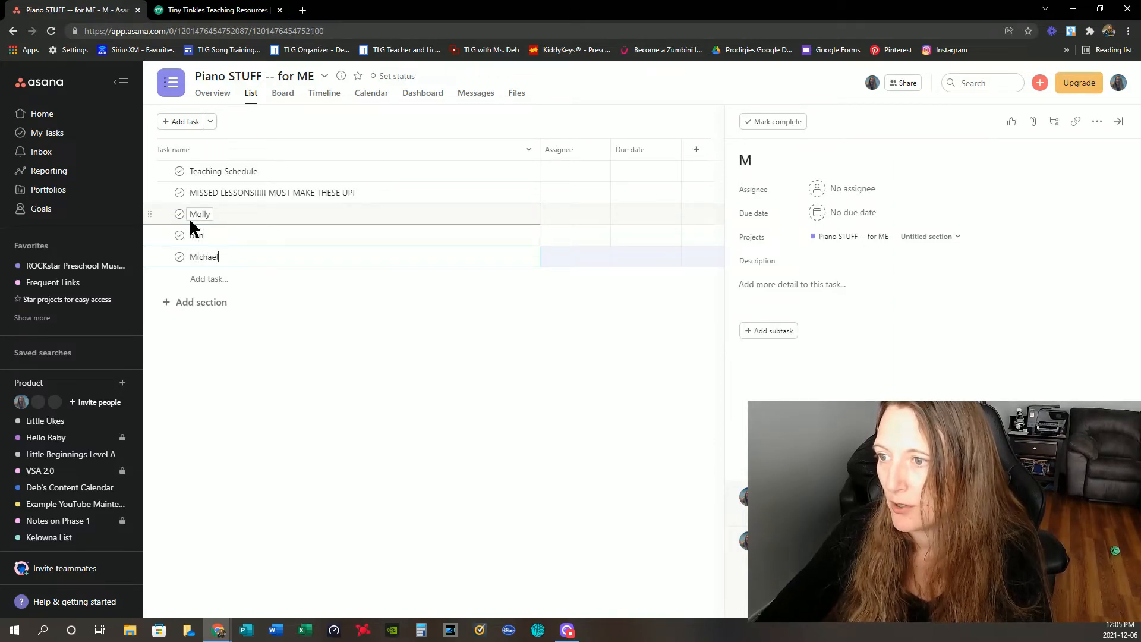
pyautogui.press('Return')
pyautogui.write('Alex')
pyautogui.press('Return')
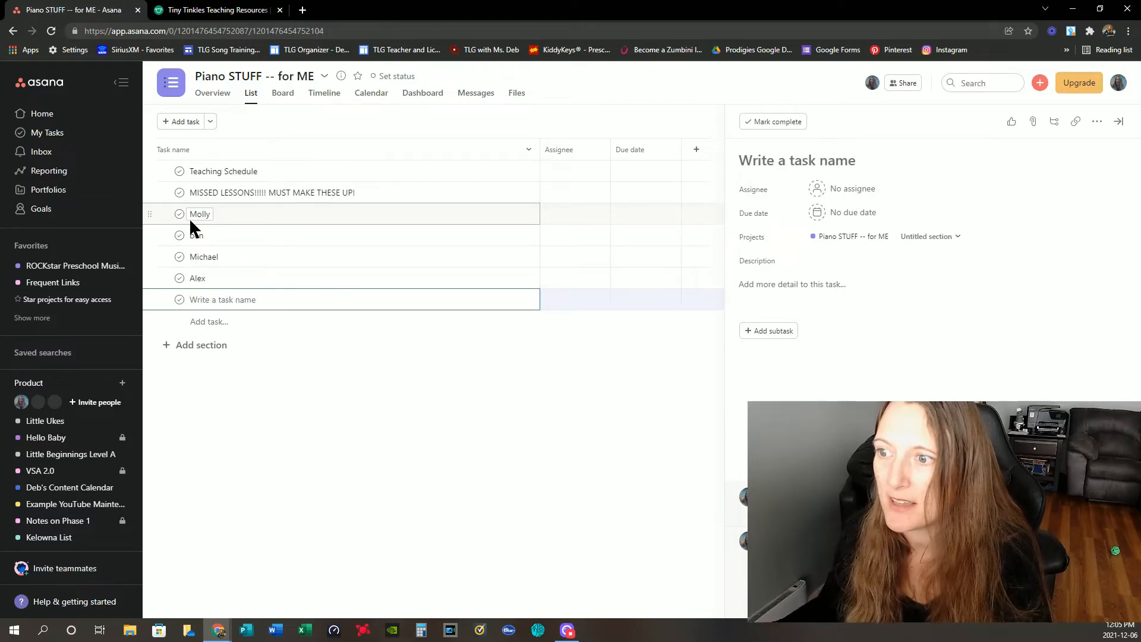
# Step: Add a task named "Christmas Recital Songs......" below the student tasks and begin its description with a student's first name
pyautogui.write('C')
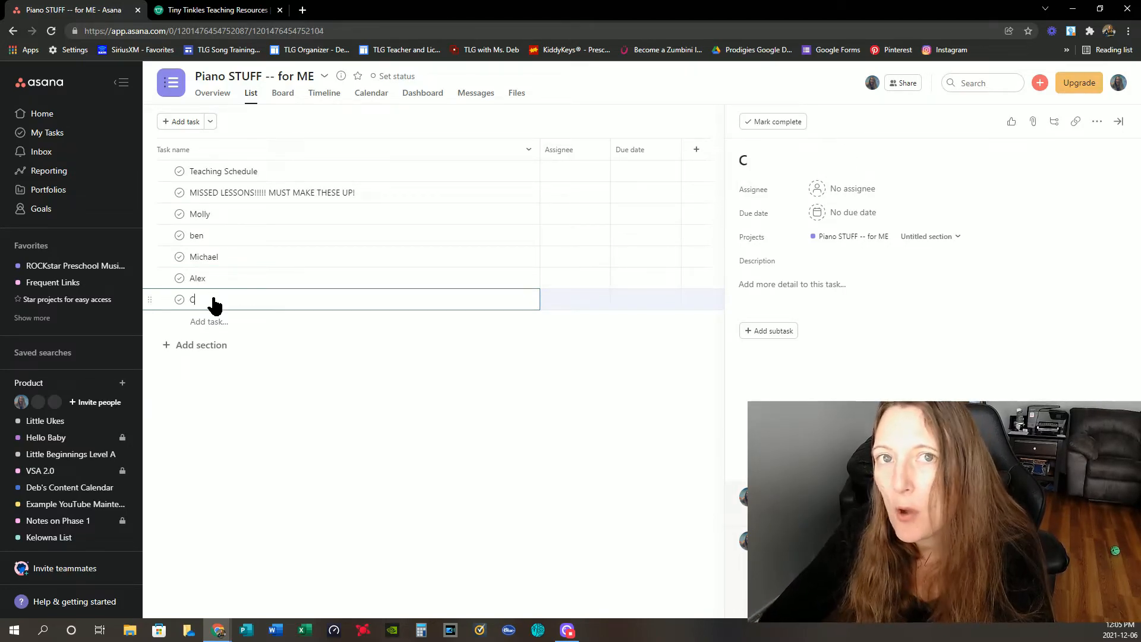
pyautogui.write('hristinaR')
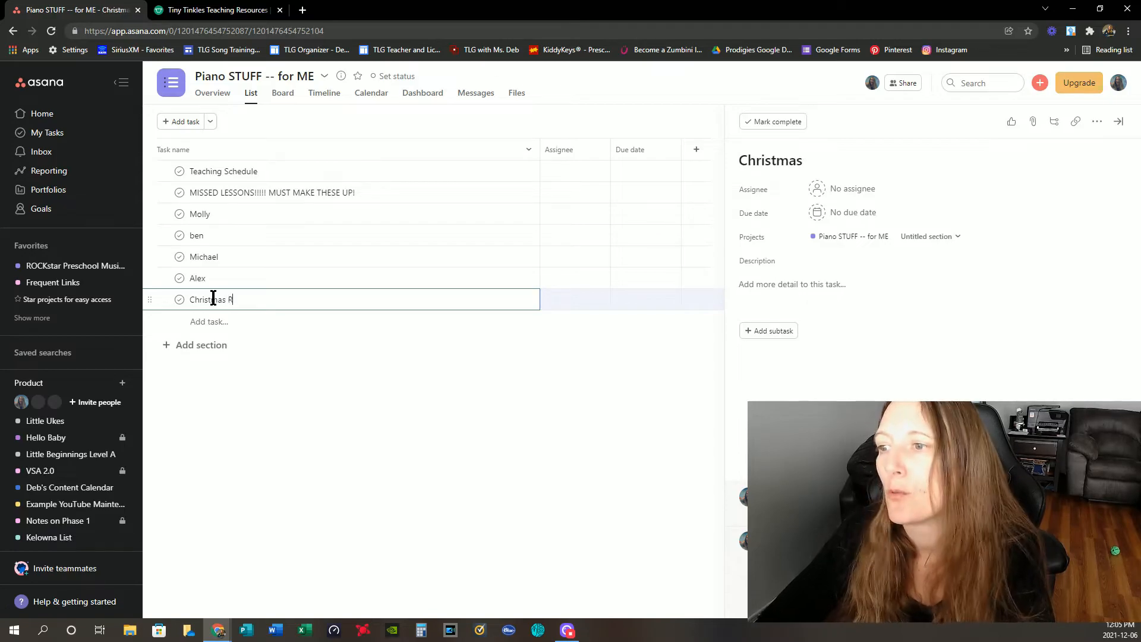
pyautogui.write('ecital Songs......')
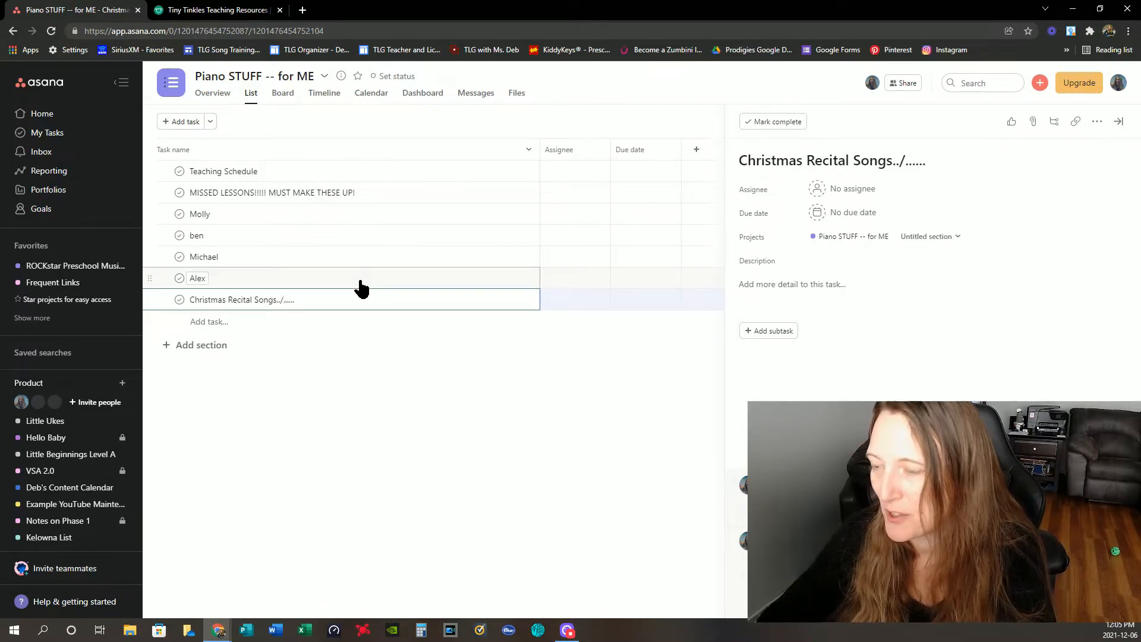
pyautogui.click(773, 284)
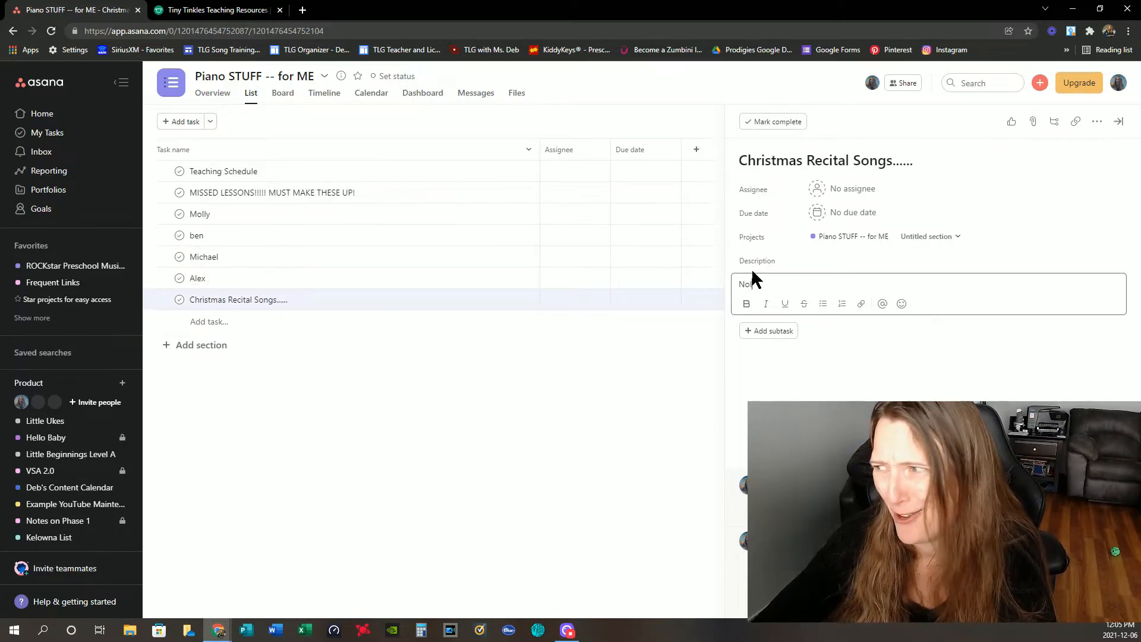
pyautogui.write('Molly')
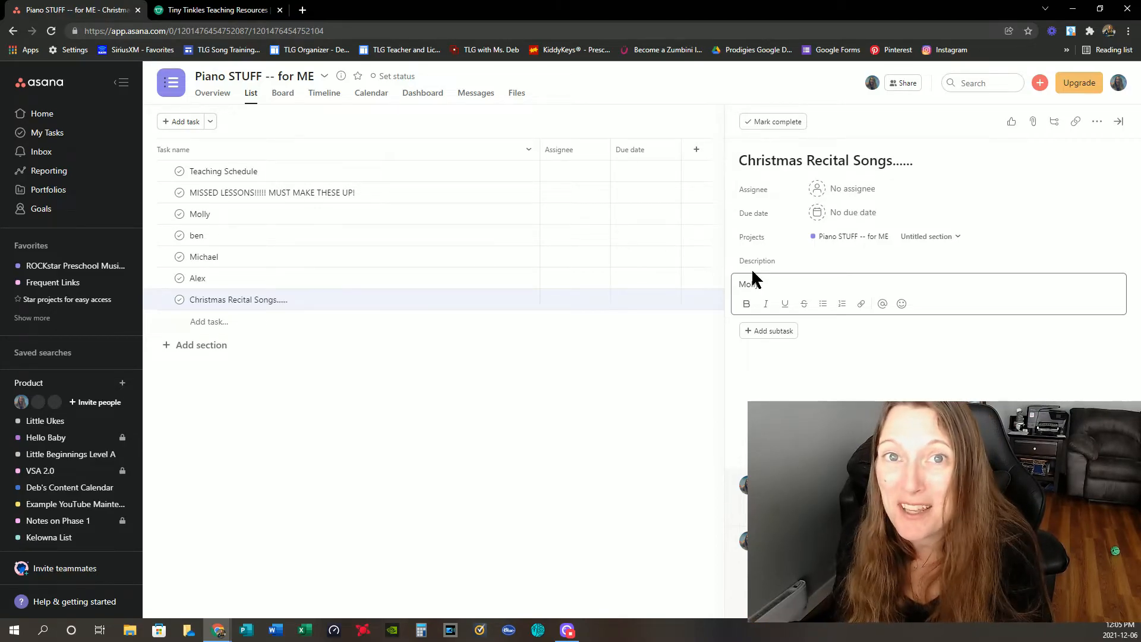
# Step: Add a task named "STUff to BUY" below the recital songs task and open its description for editing
pyautogui.click(213, 323)
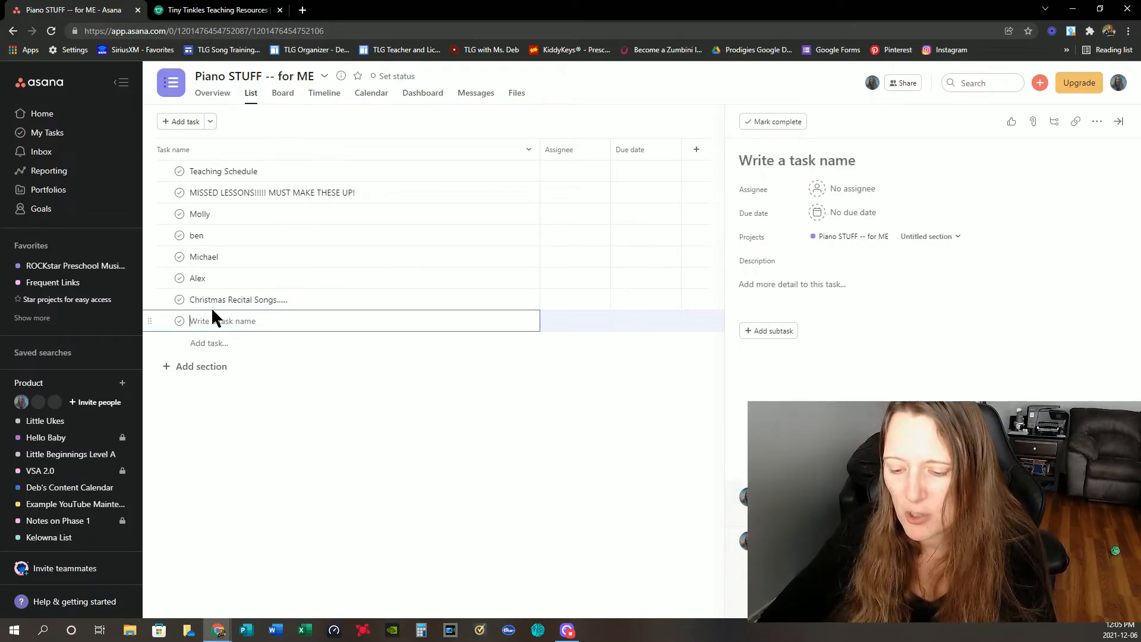
pyautogui.write('STUff to BUY')
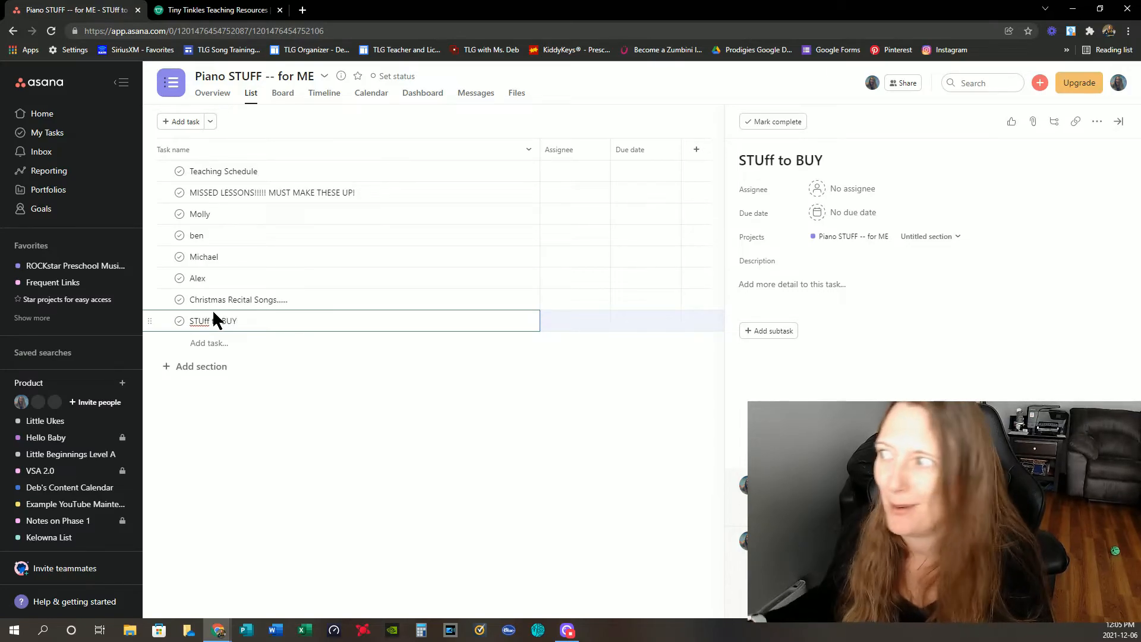
pyautogui.click(862, 301)
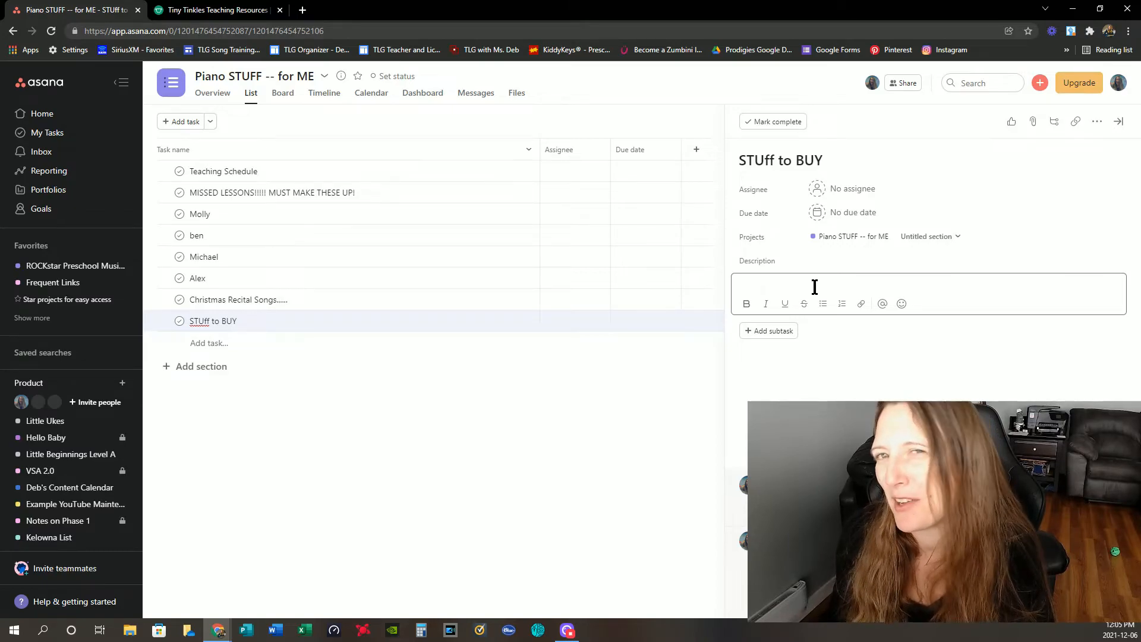
pyautogui.click(202, 343)
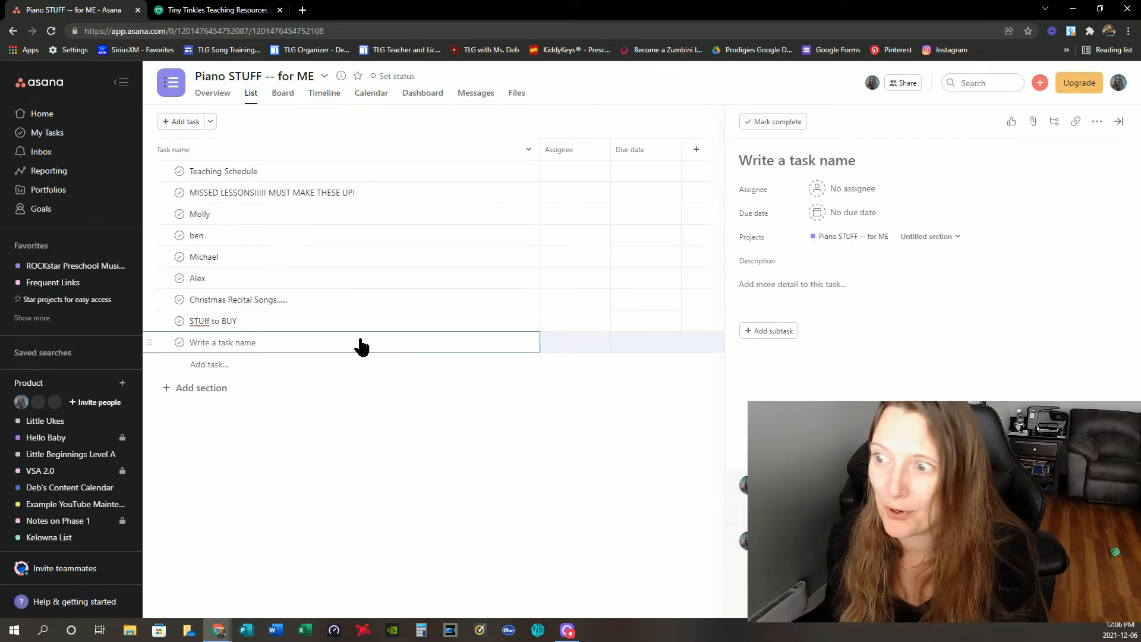
pyautogui.click(326, 344)
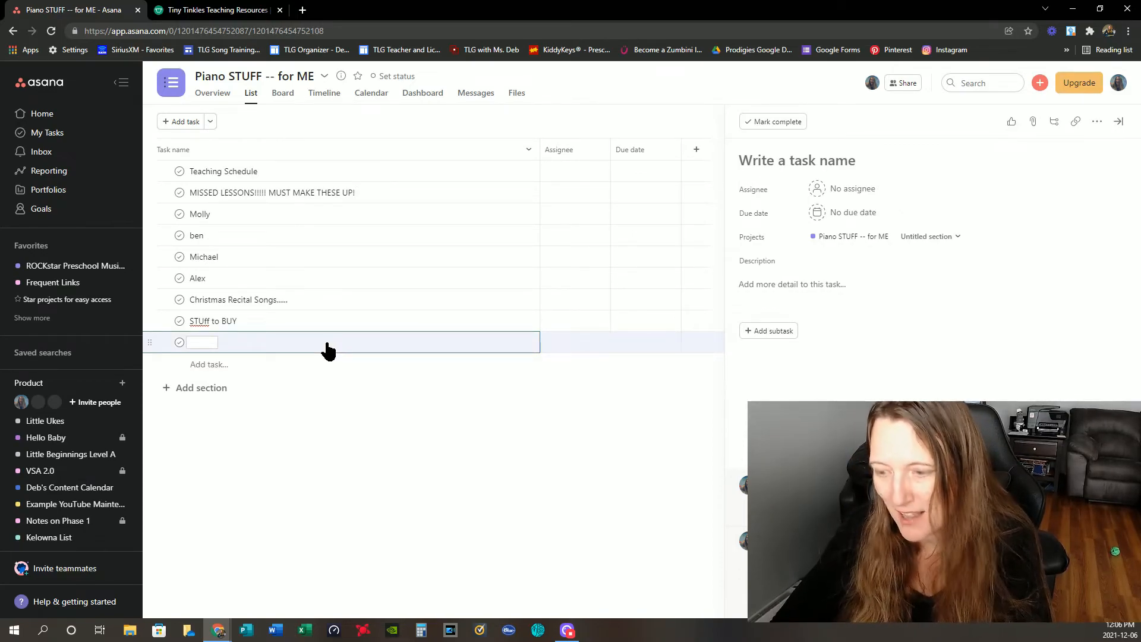
pyautogui.click(199, 339)
pyautogui.press('BackSpace')
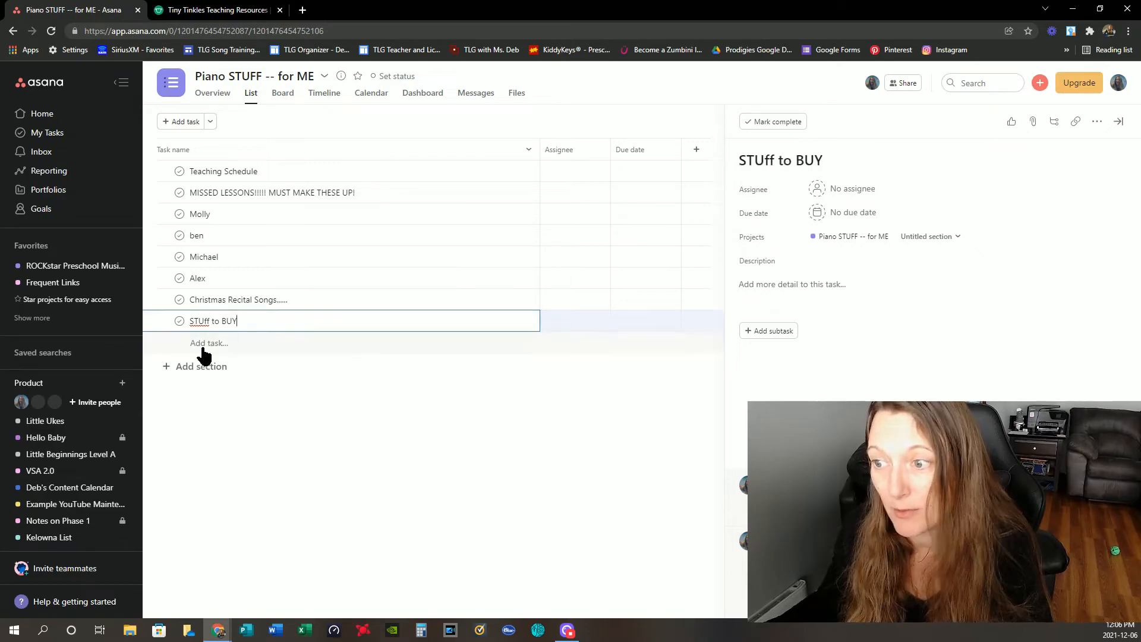
# Step: Add a task named "Library Check Outs" below the STUff to BUY task
pyautogui.click(206, 344)
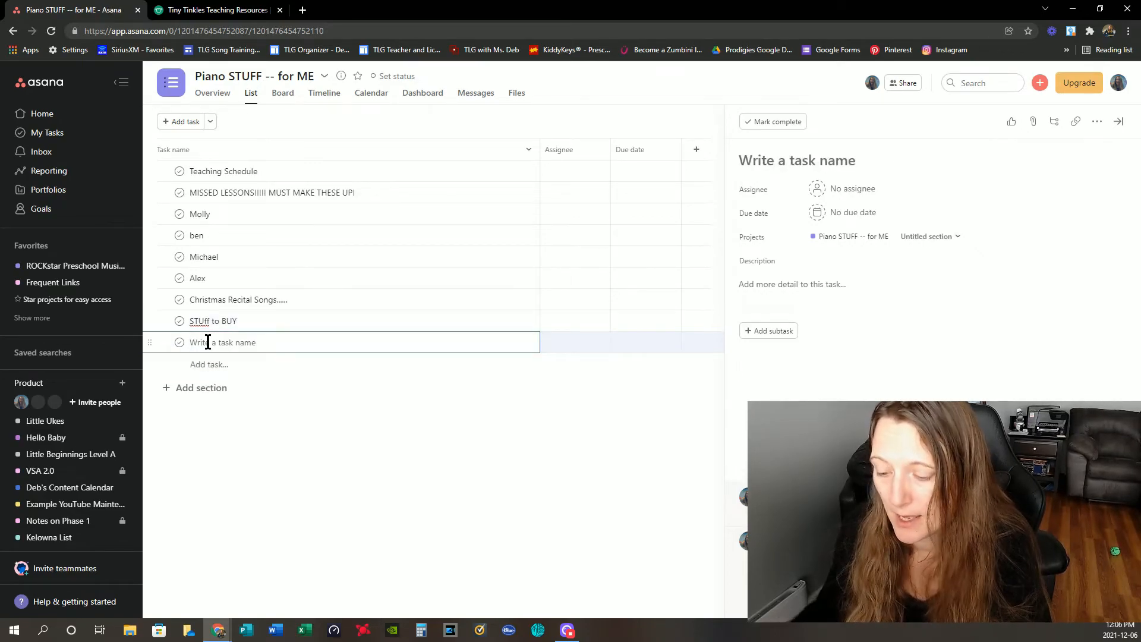
pyautogui.write('Library Ch')
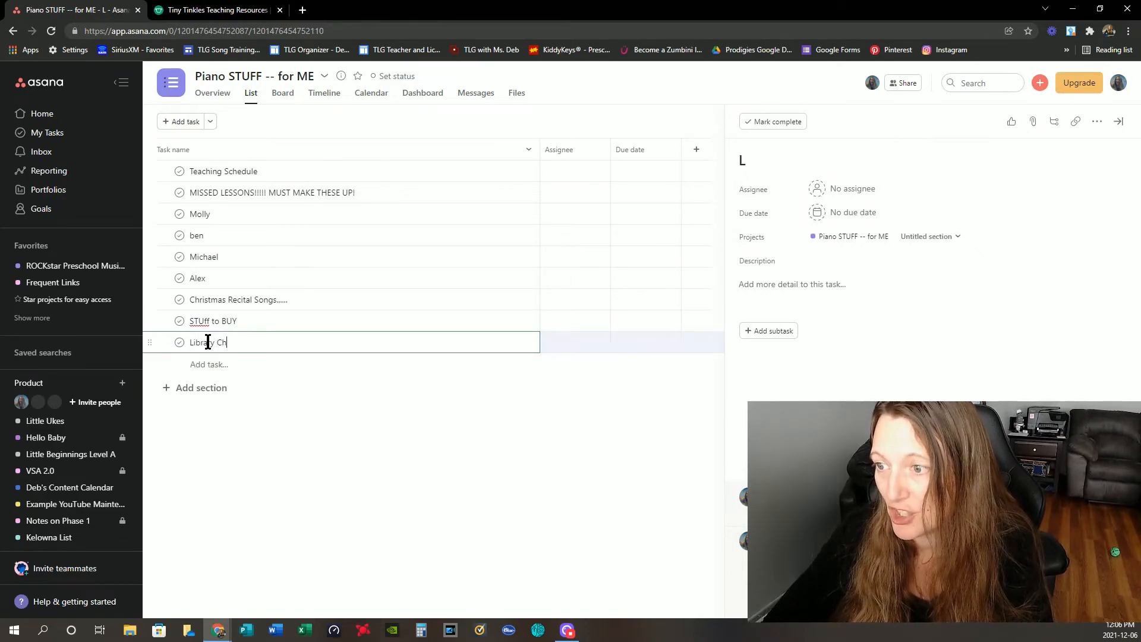
pyautogui.write('eck Outs')
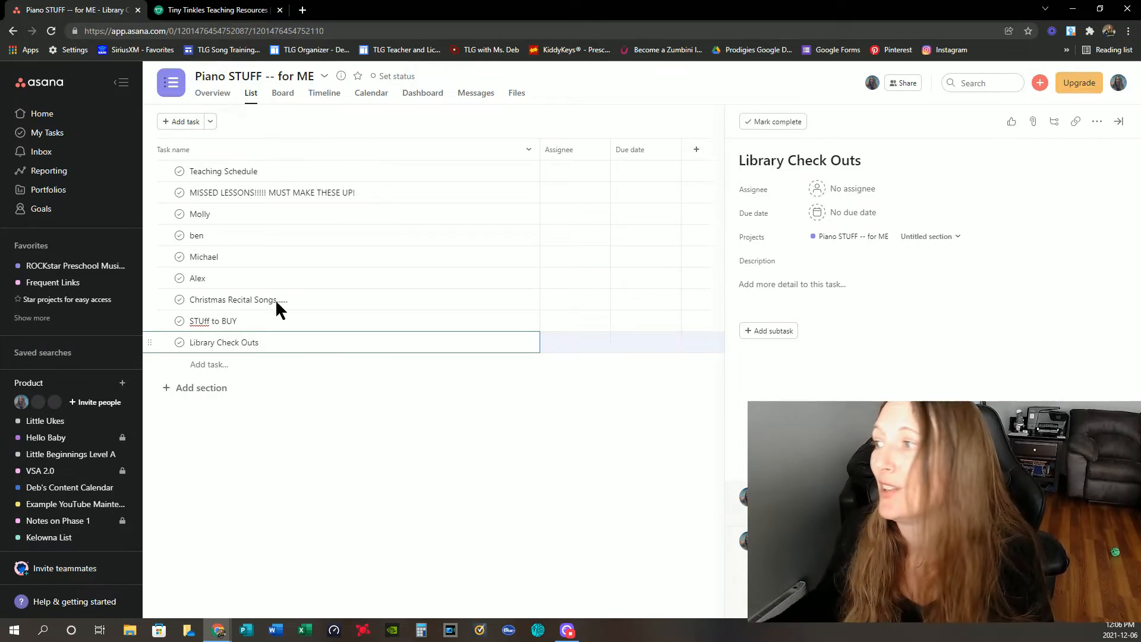
# Step: Note in the Library Check Outs description that a student, by first name, "borrowed Silver Bells..."
pyautogui.click(849, 291)
pyautogui.write('Mol')
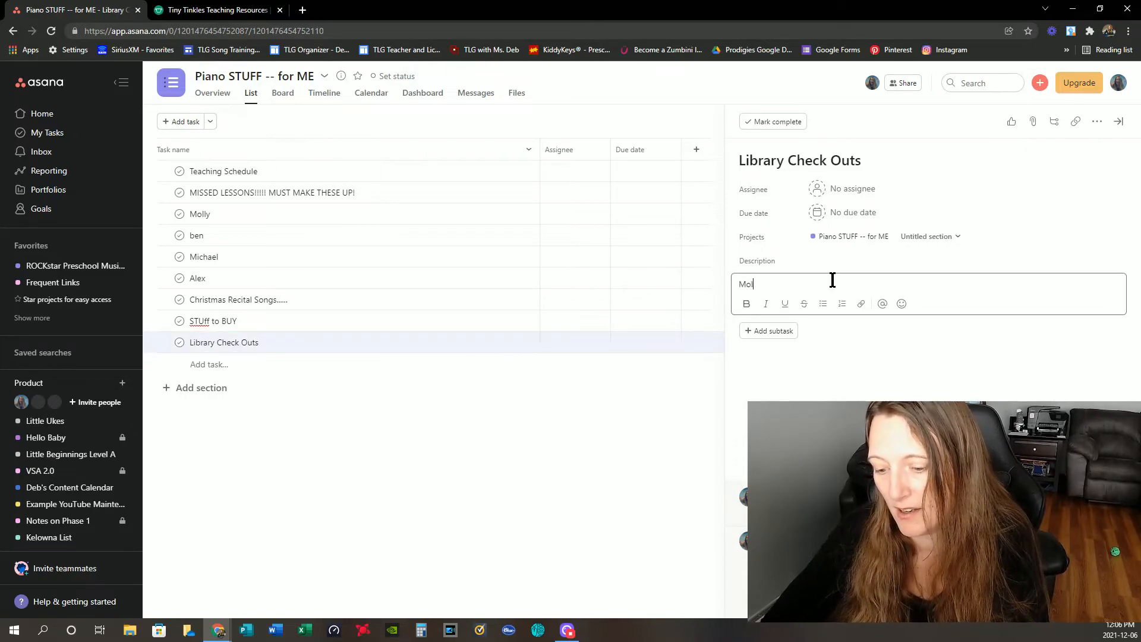
pyautogui.write('y borrowed')
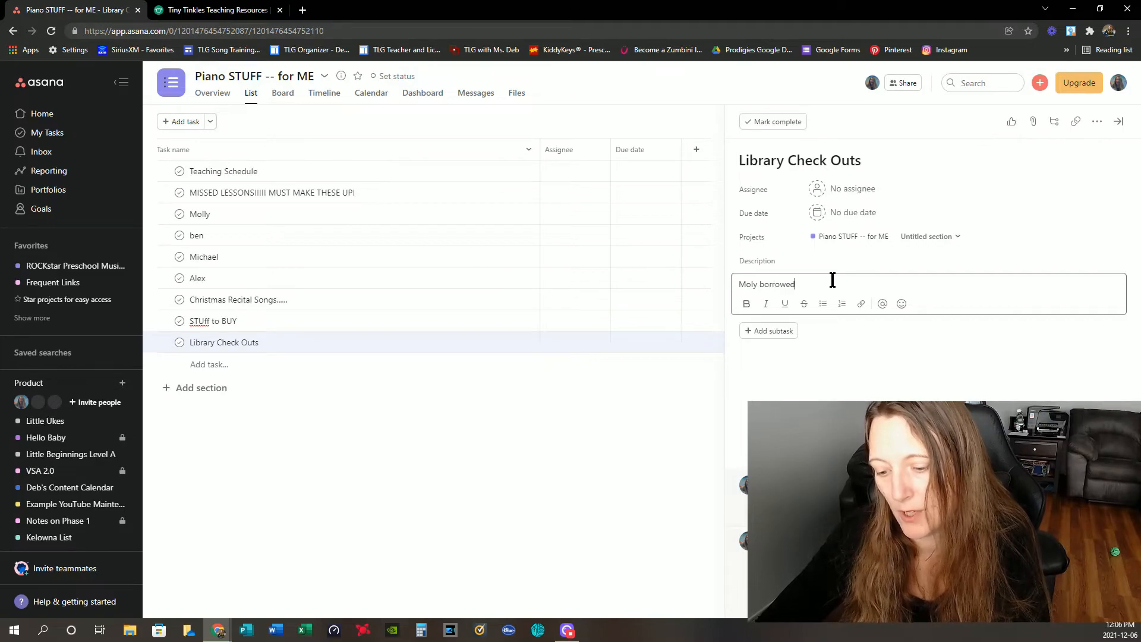
pyautogui.write(' Silver Bell')
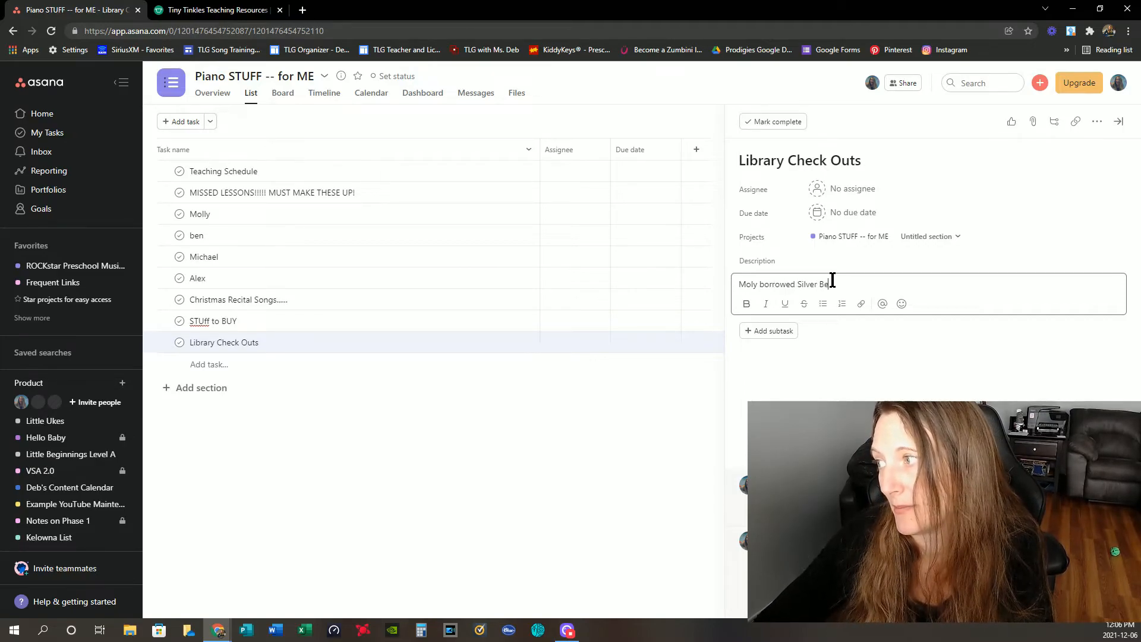
pyautogui.write('...')
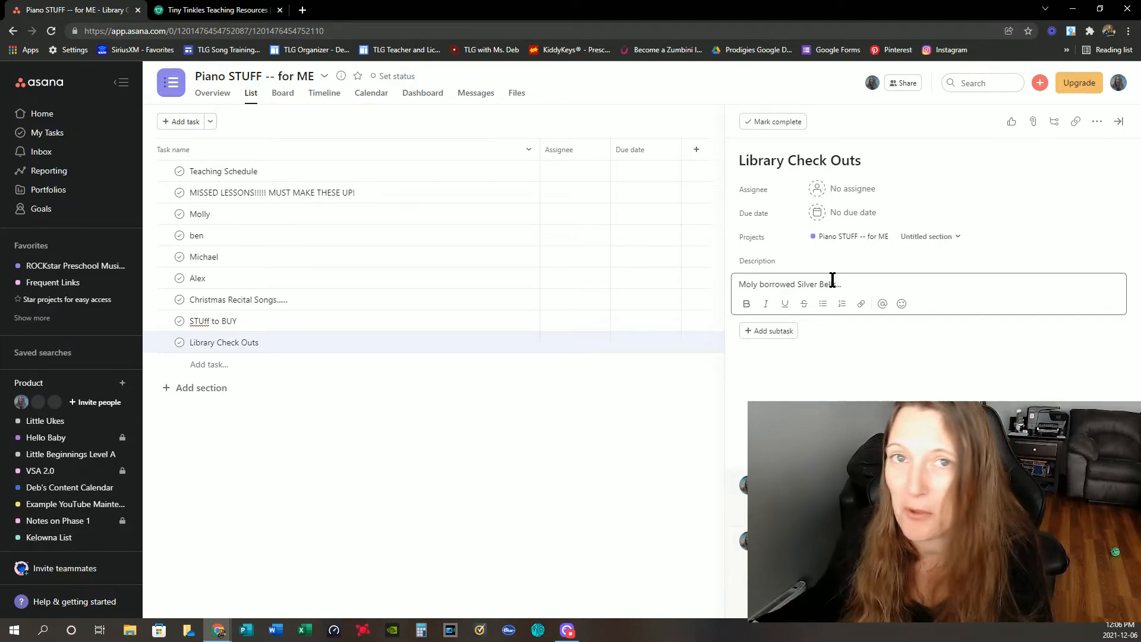
# Step: Start another new task below Library Check Outs
pyautogui.click(215, 367)
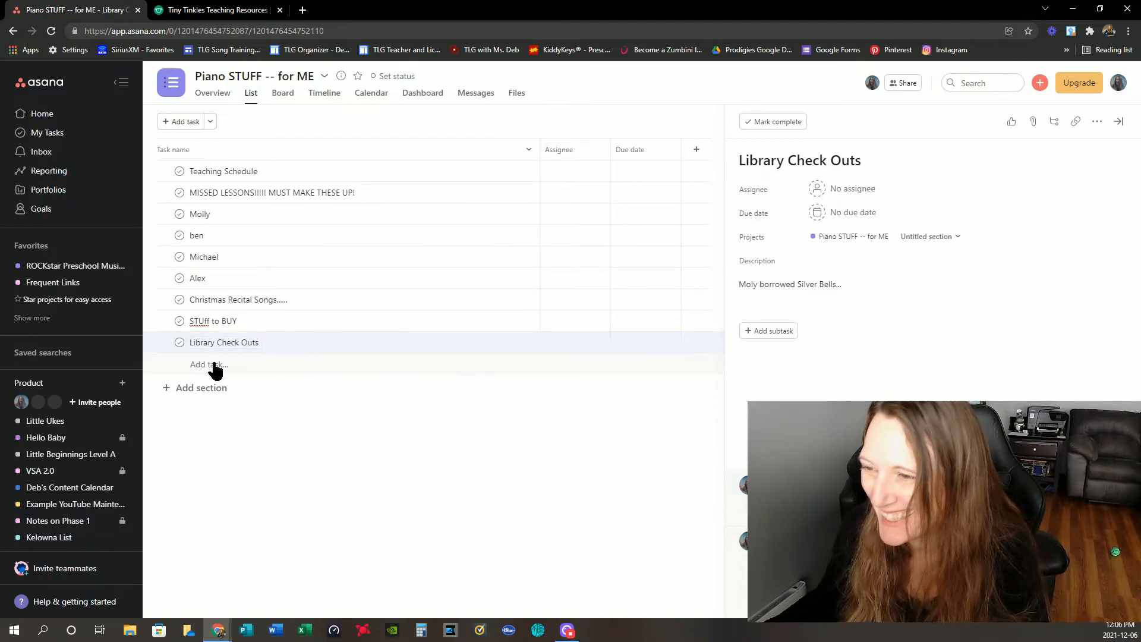
pyautogui.click(215, 366)
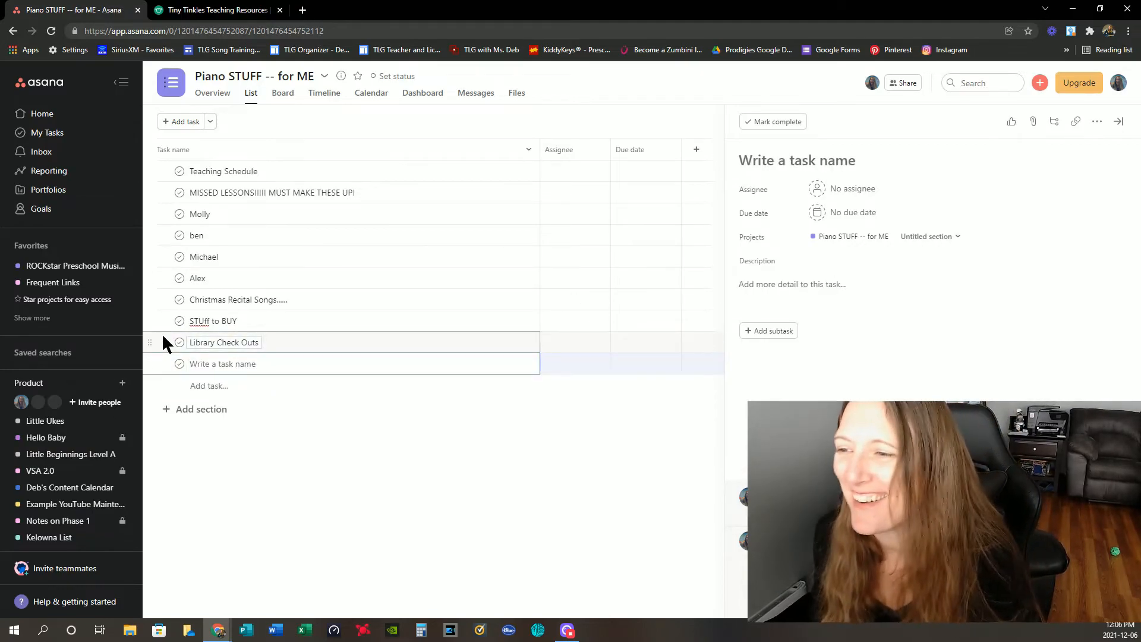